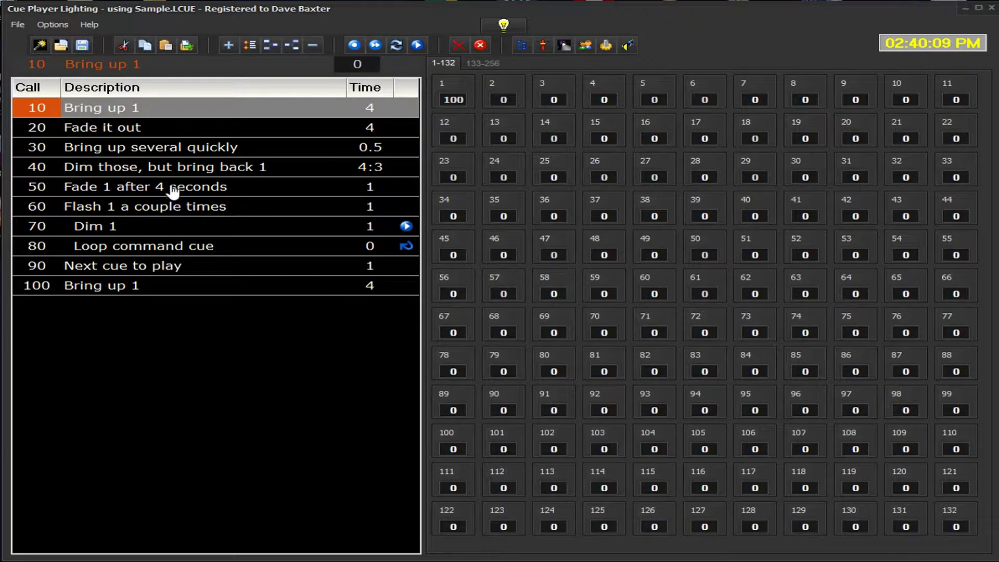
Play cue 20, "Fade it out", and preview the channel levels stored in cue 30, "Bring up several quickly"
click(417, 45)
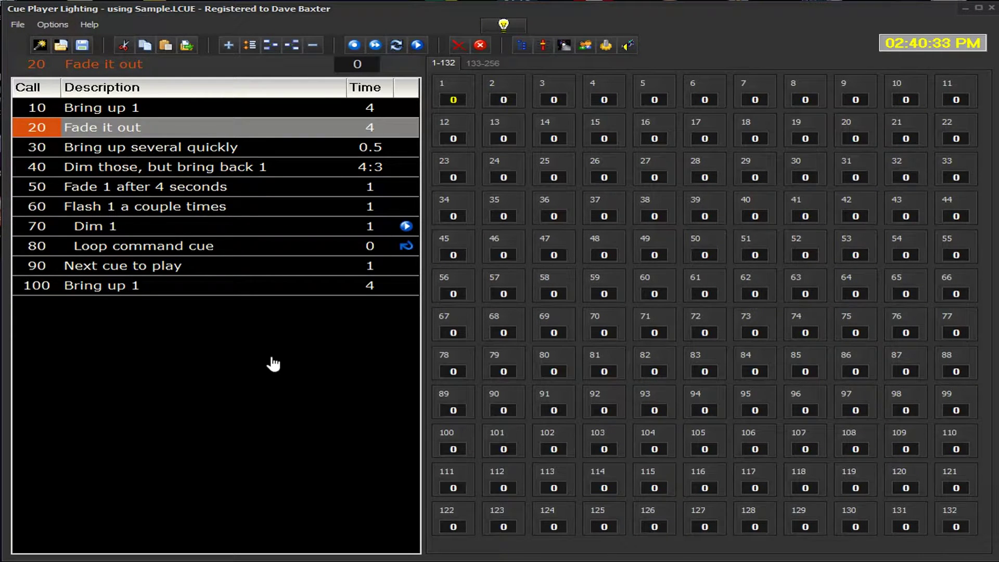
click(175, 173)
click(190, 151)
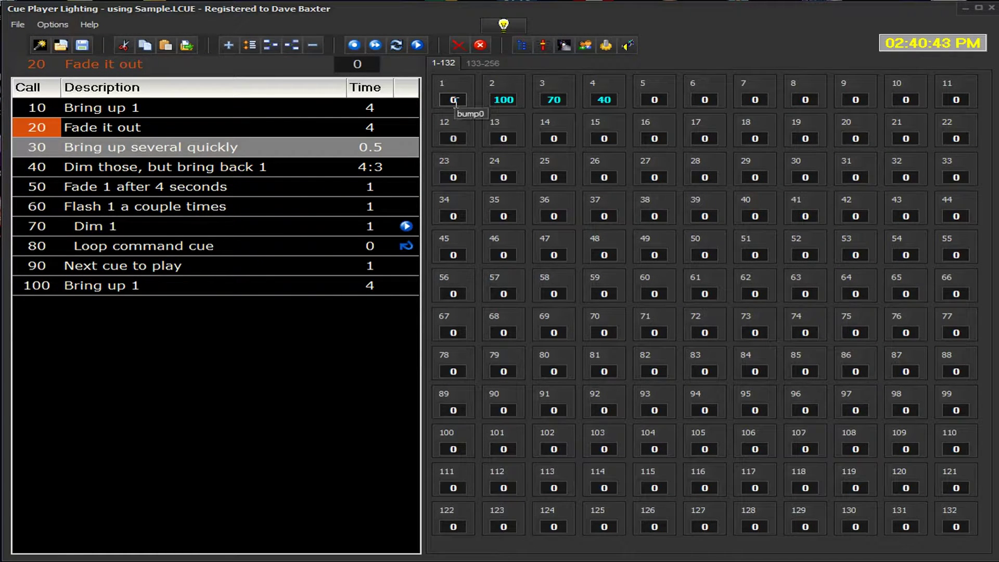
click(486, 99)
click(565, 99)
Return to cue 20 in the cue list and play cue 30, "Bring up several quickly"
click(126, 131)
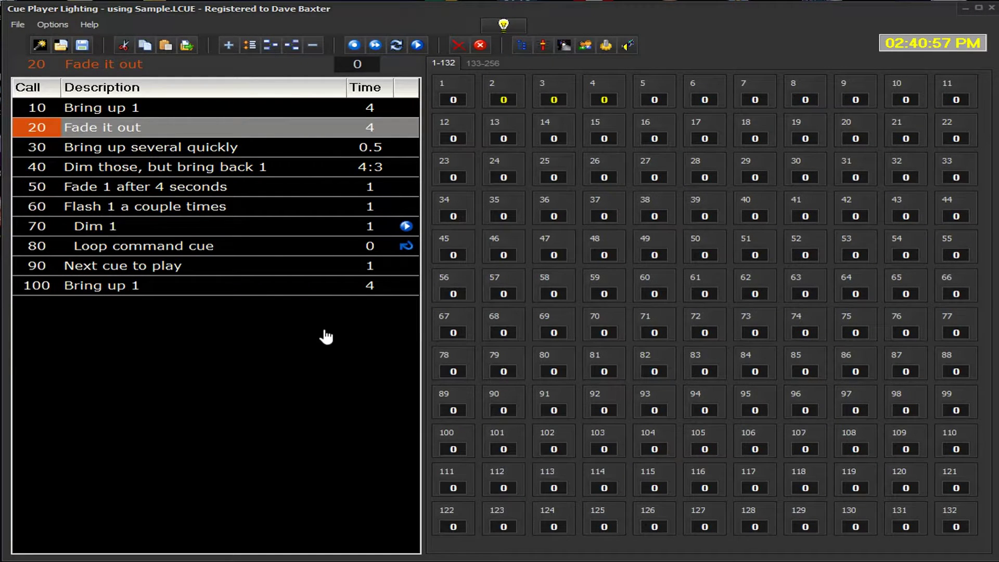
key(space)
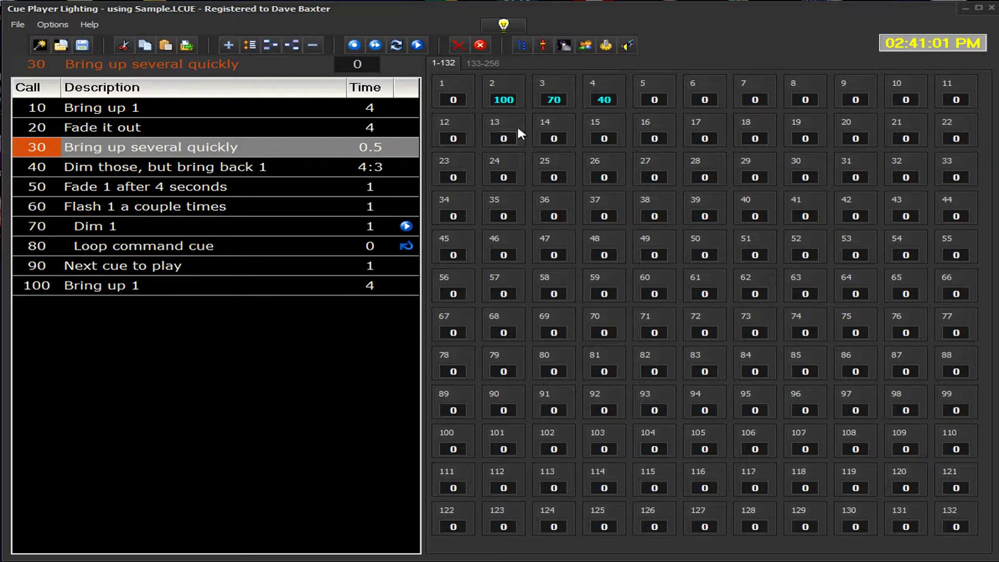
click(553, 99)
click(603, 99)
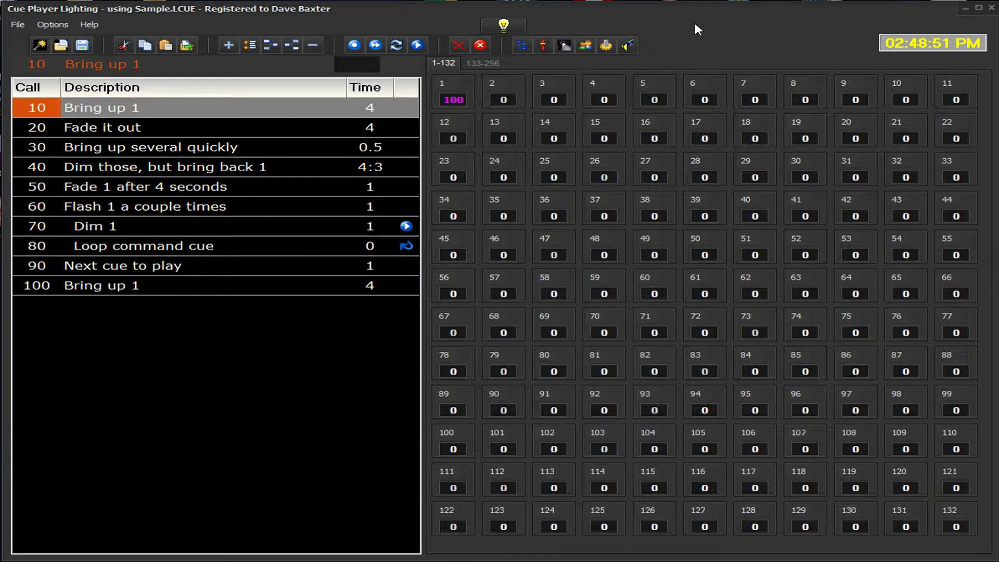
Select channels 5, 7 and 9 individually, and select the continuous range from channel 5 to channel 10
click(671, 81)
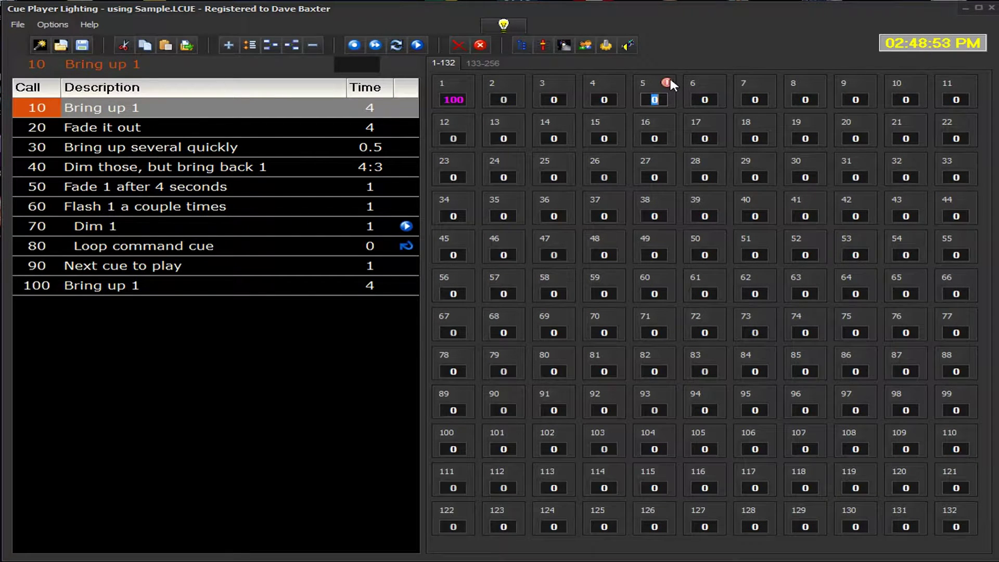
click(766, 82)
click(861, 87)
click(668, 83)
shift+click(917, 84)
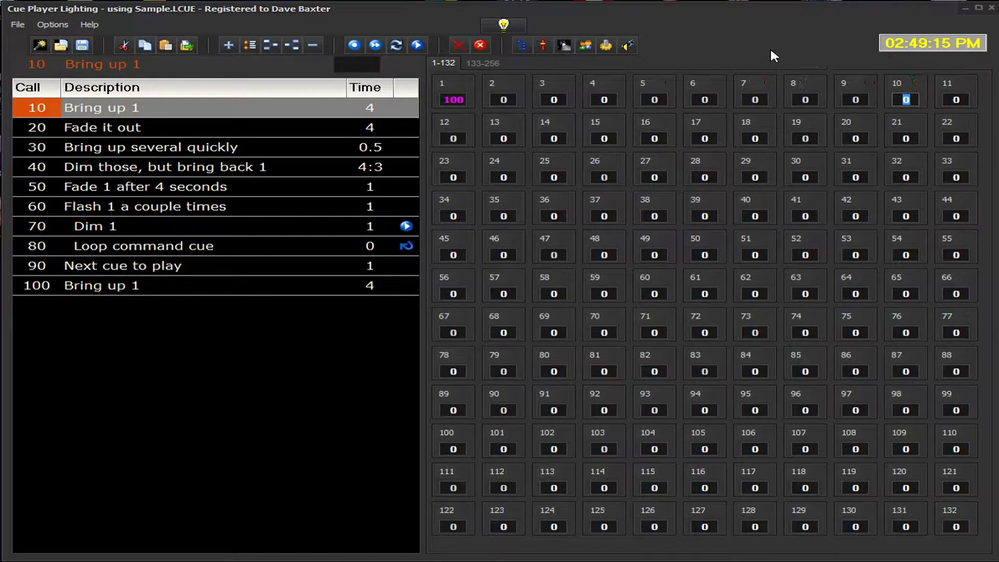
Select channels 5, 7 and 9, and sweep the selection across all channels from 5 through 11
click(656, 97)
click(759, 86)
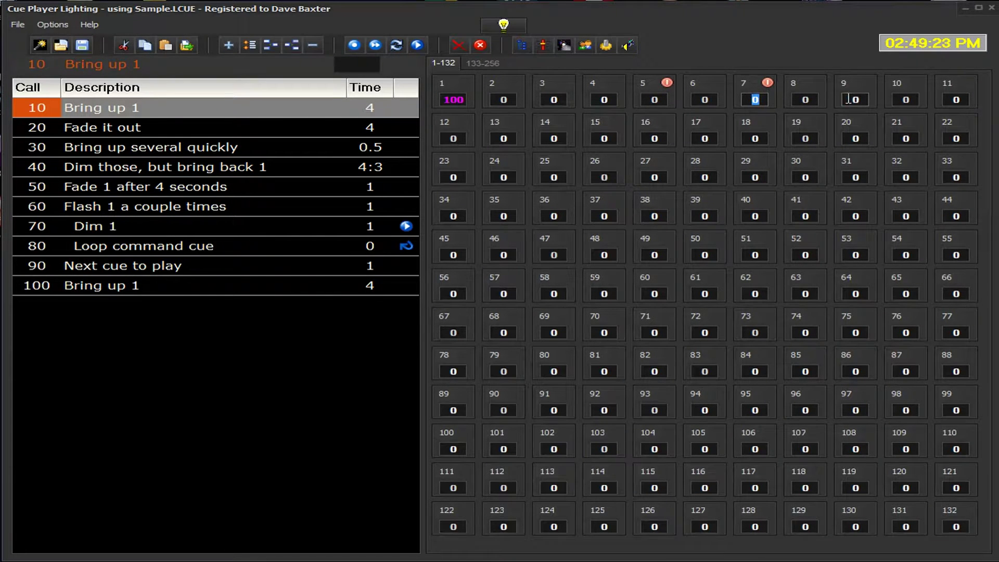
click(866, 87)
drag(661, 80, 954, 91)
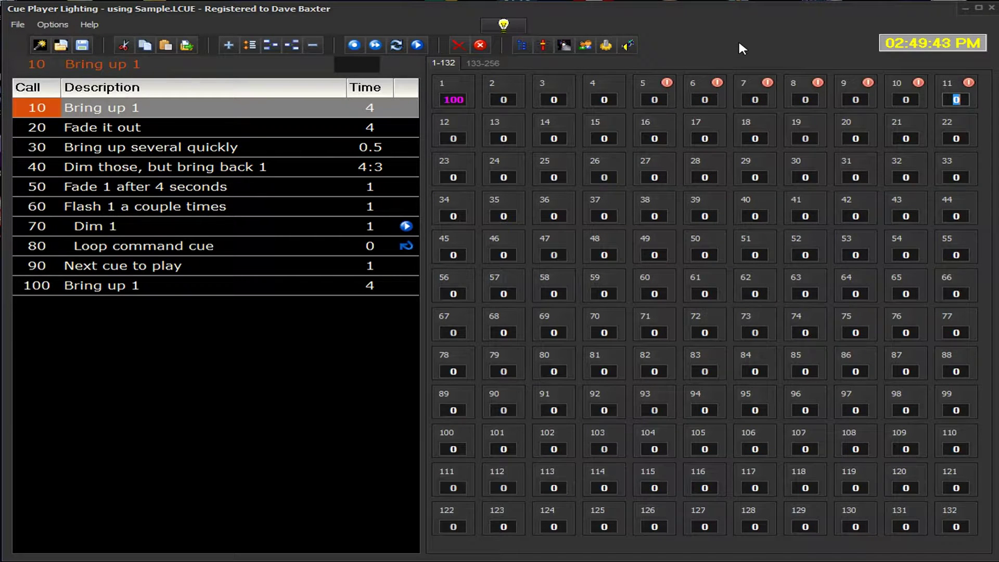
Raise the selected channels 5 through 11 to level 17 and adjust them up and down in single units back to 0
text(18)
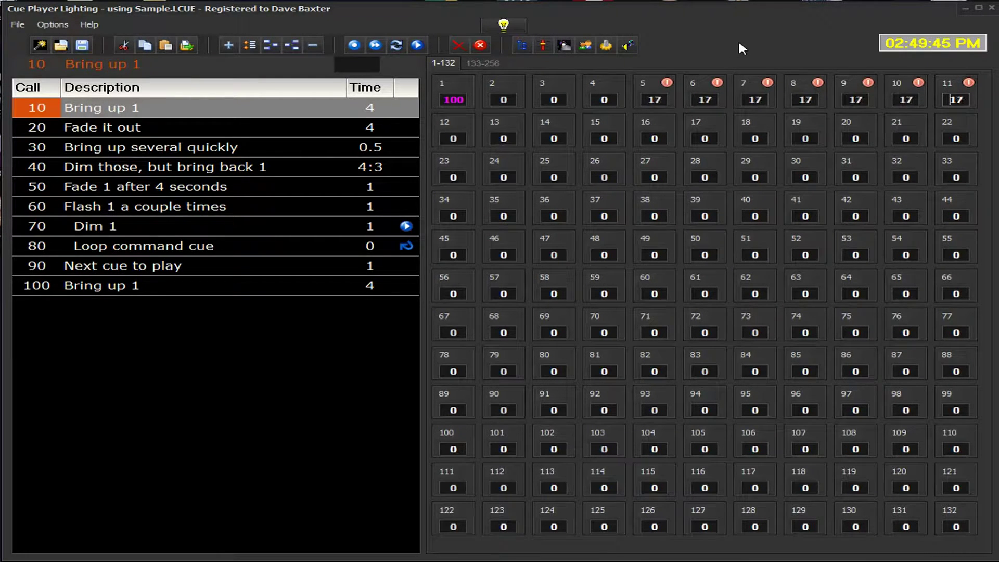
key(Down)
key(Down)
key(Down)
key(Down)
key(Down)
key(Down)
key(Down)
key(Down)
key(Down)
key(Down)
key(Down)
key(Down)
key(Down)
key(Down)
key(Down)
key(Down)
key(Down)
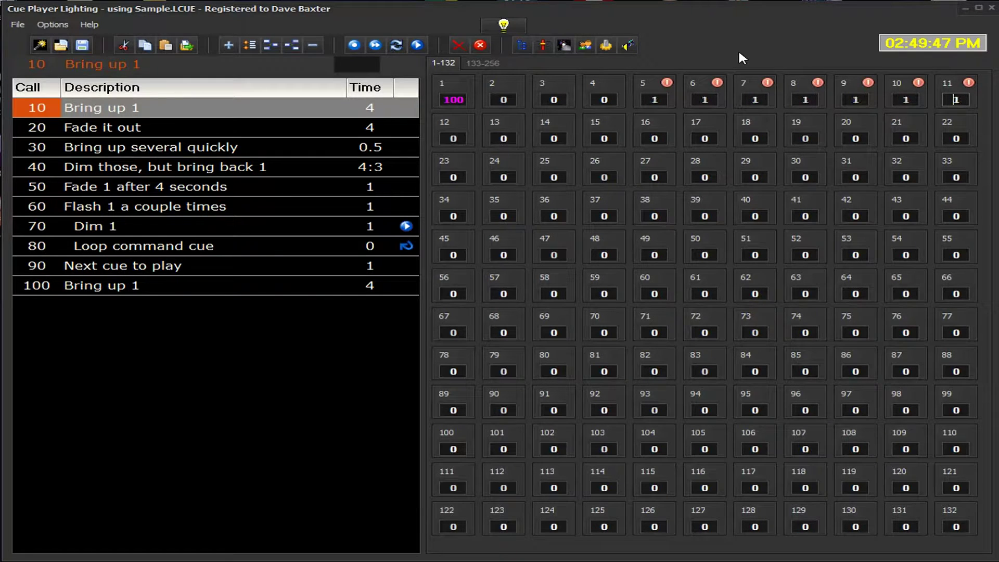
key(Down)
key(Up)
key(Up)
key(Up)
key(Up)
key(Up)
key(Up)
key(Down)
key(Down)
key(Down)
key(Down)
key(Down)
key(Down)
Raise and lower the selected channels in increments of 10, and switch them to full at 100 and back to 0
key(Page_Up)
key(Page_Up)
key(Page_Up)
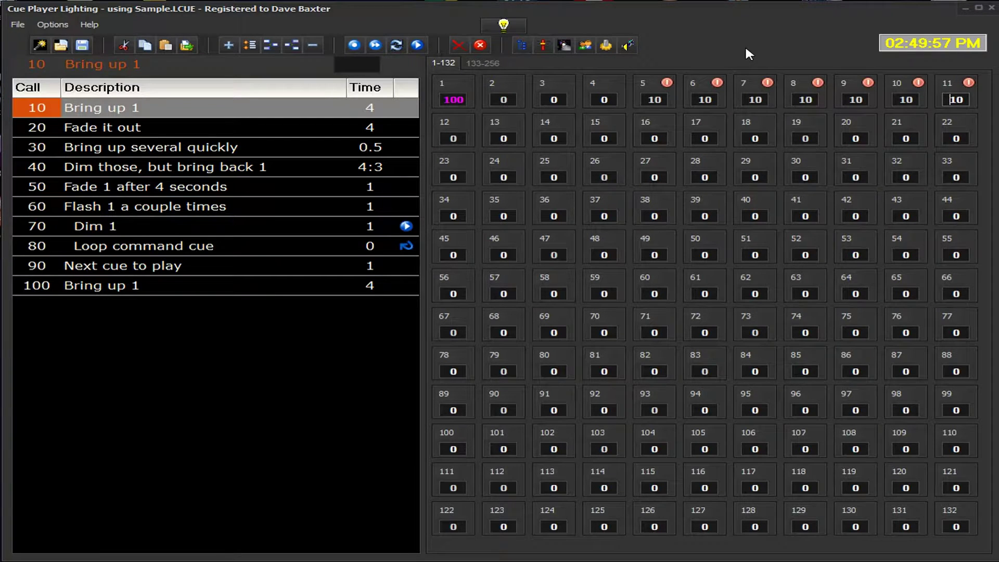
key(Page_Down)
key(Page_Down)
key(Page_Down)
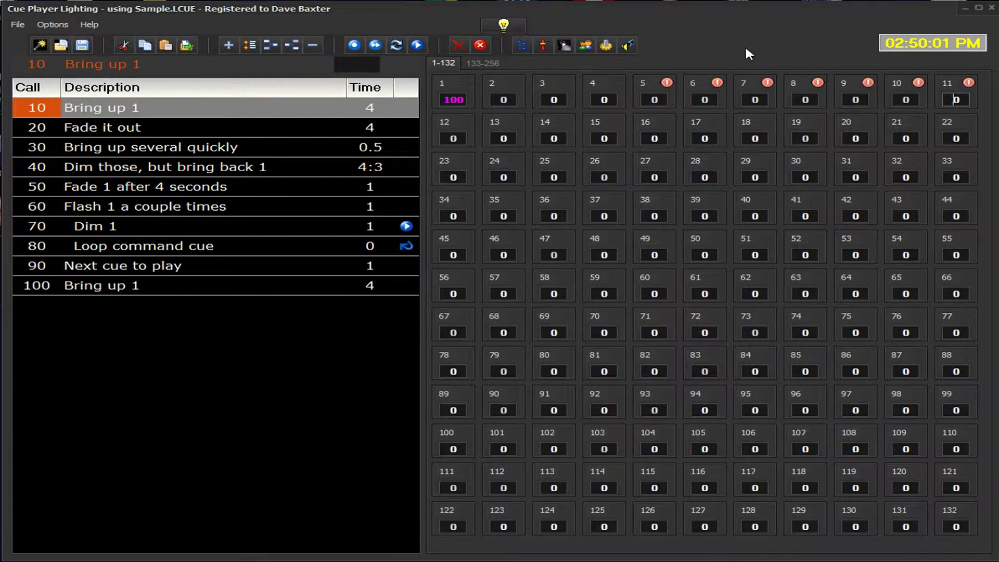
key(Home)
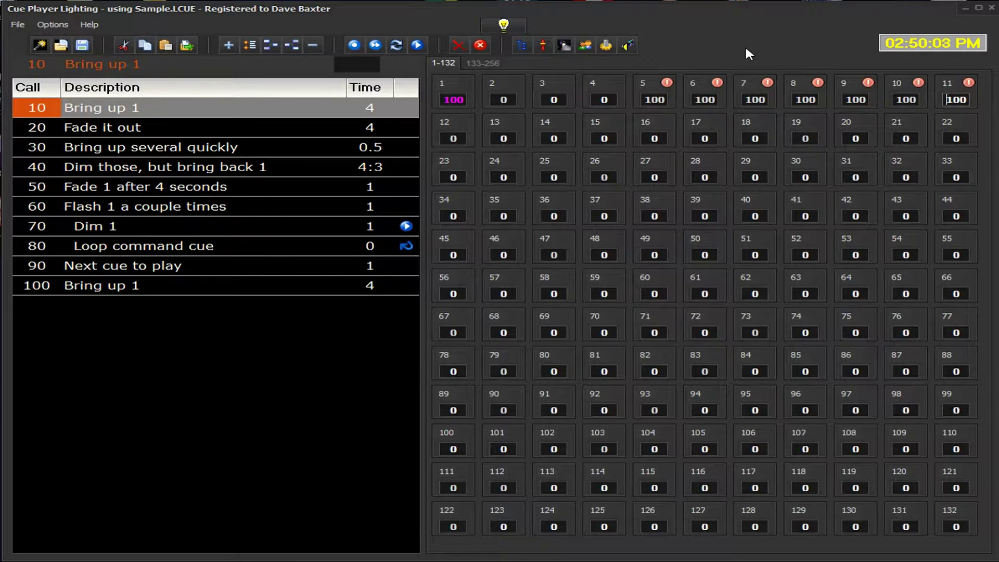
key(End)
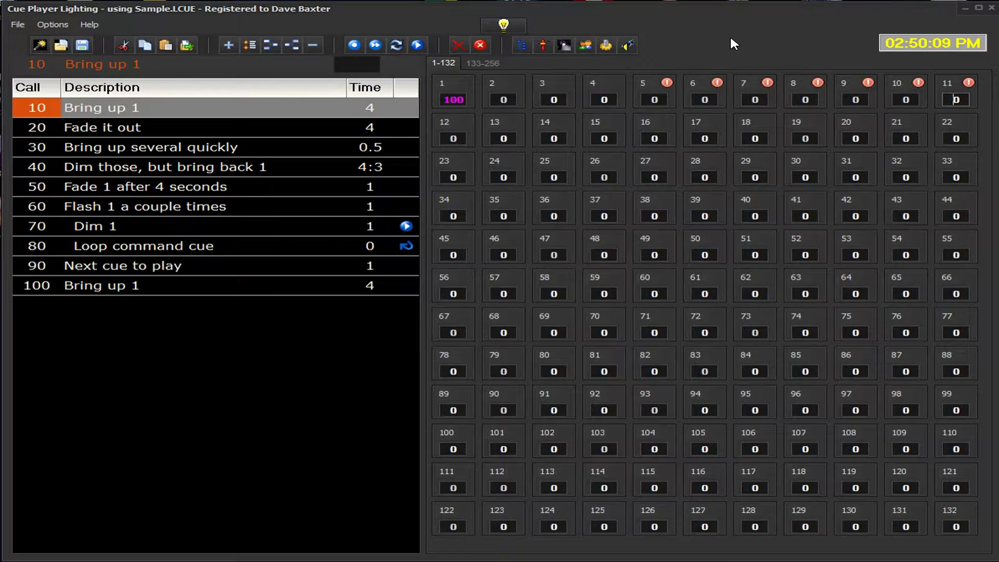
Set the level of the selected channels 5 through 11 to 40
text(3)
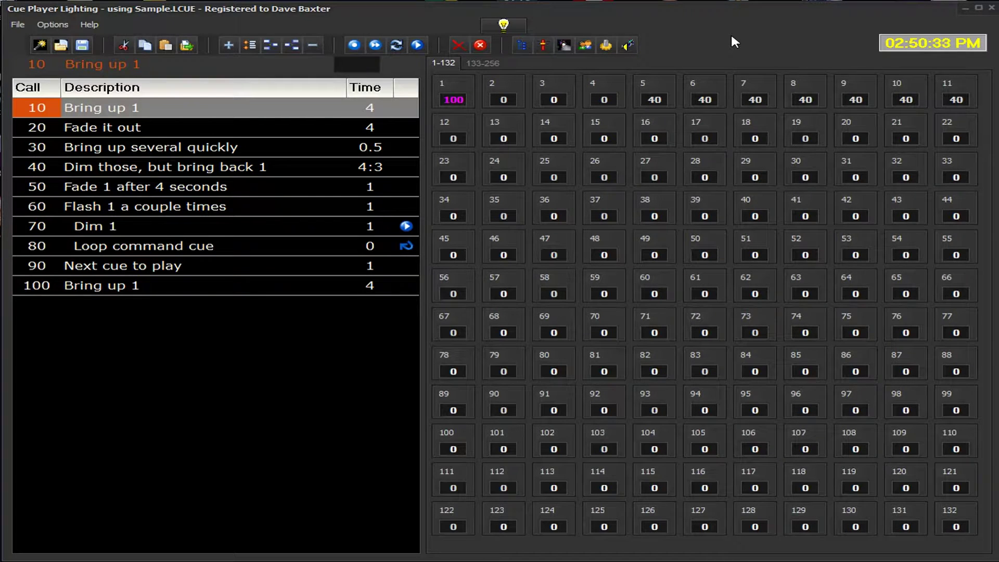
Set channels 5 through 11 to level 0 with the Keyboard Entry command 5/11*0, and close the entry window
click(53, 24)
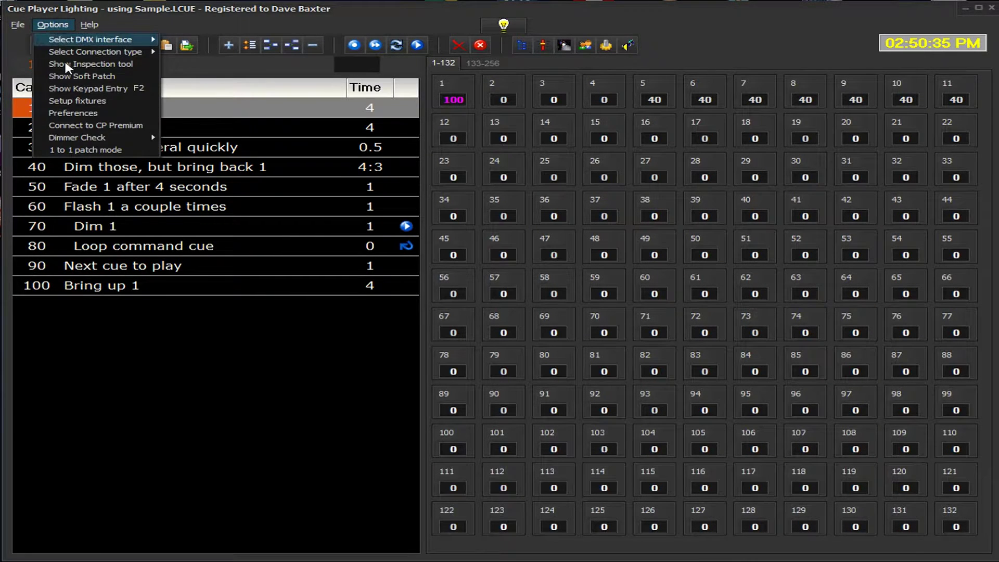
click(78, 89)
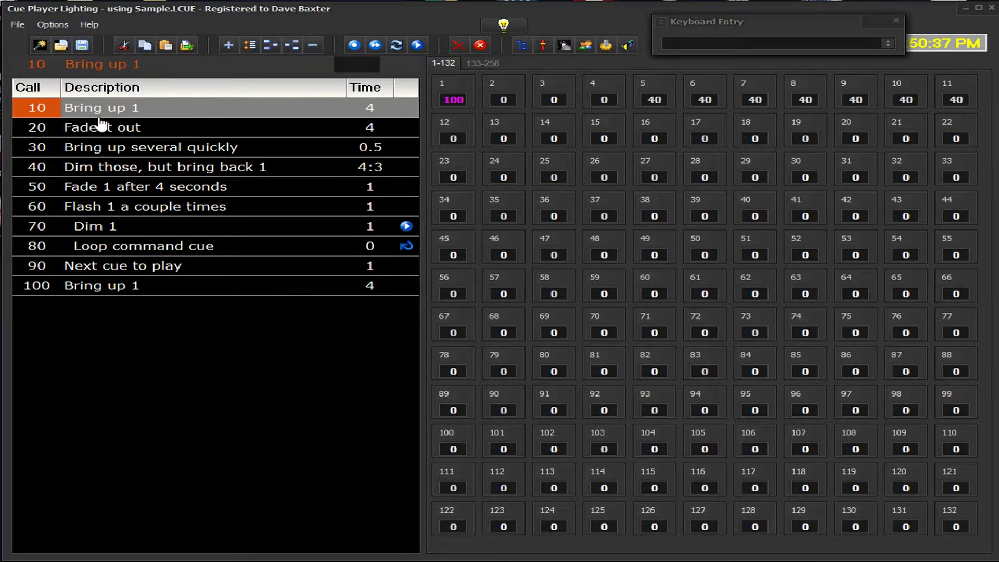
click(820, 21)
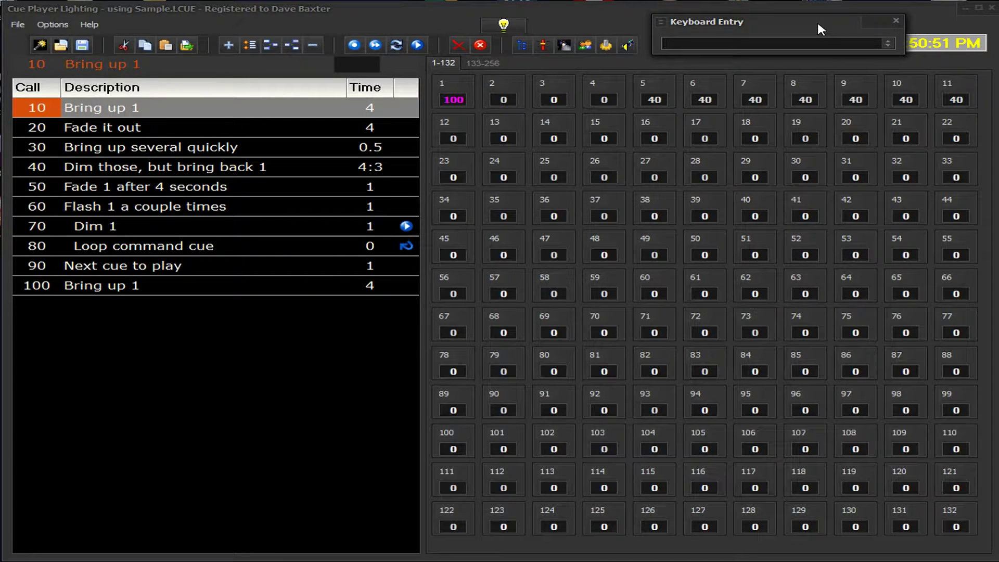
text(5/11*0)
key(Return)
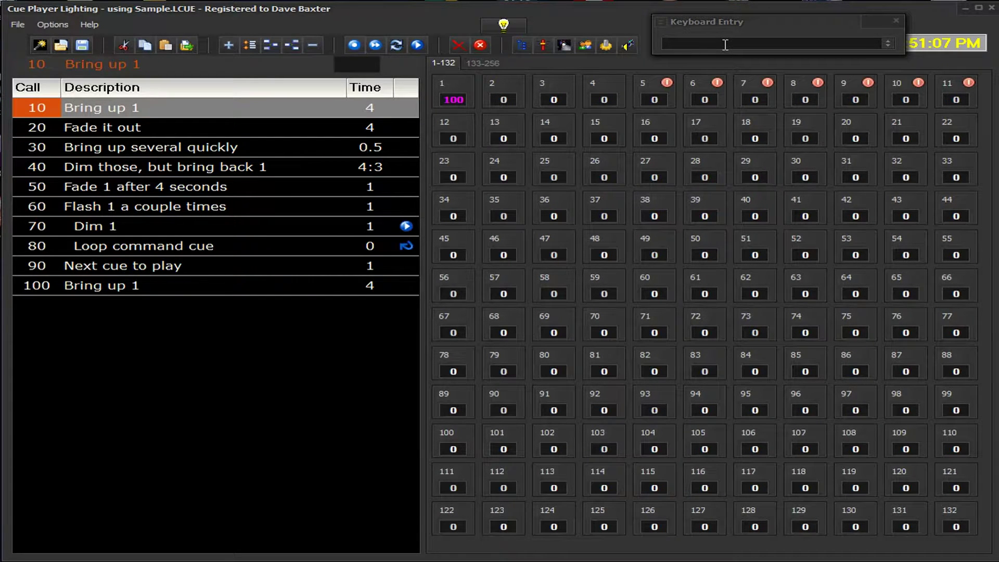
click(890, 22)
click(894, 20)
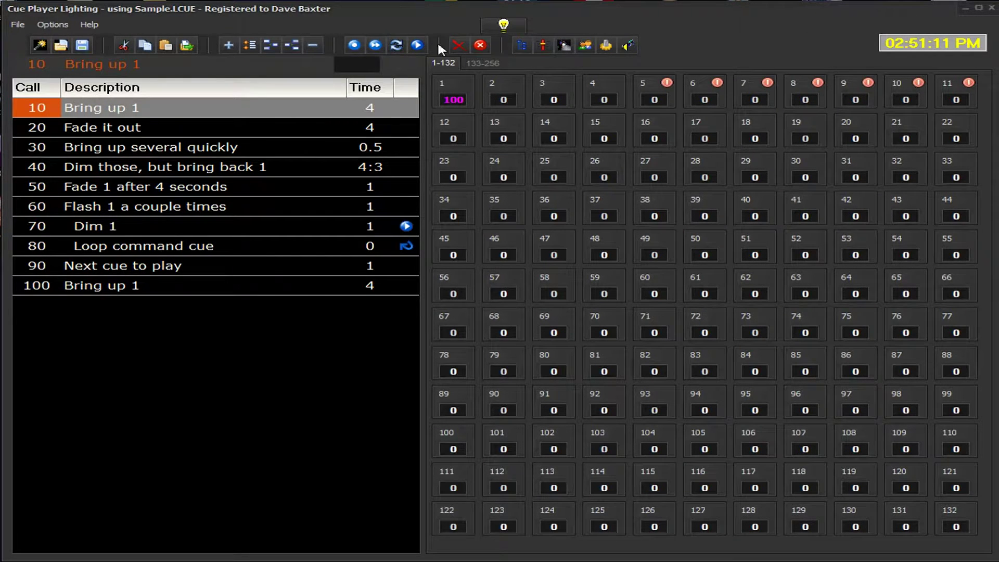
Open the help topics and expand the Cue Player Lighting contents from The Main Screen through Preferences
click(90, 26)
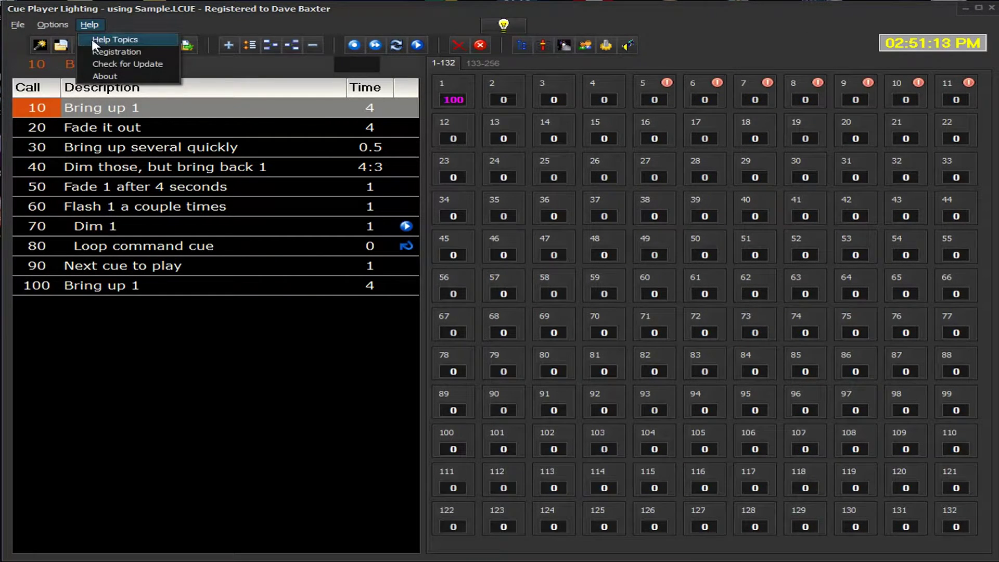
click(92, 39)
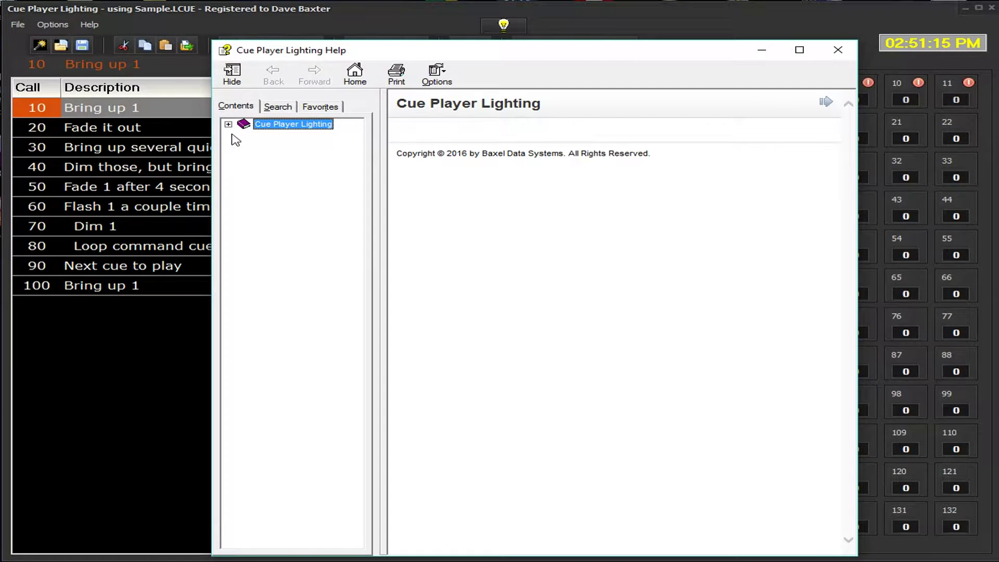
click(228, 125)
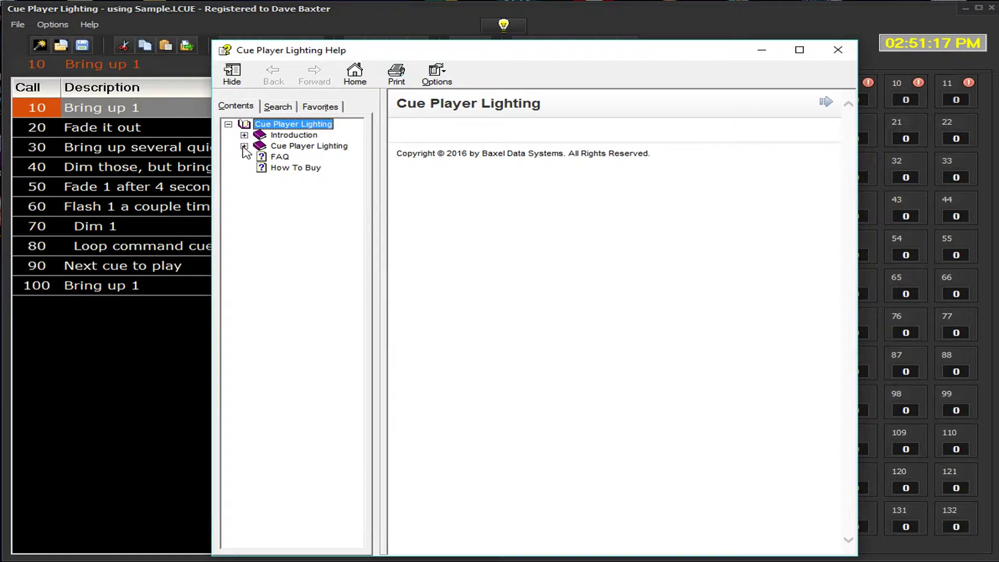
click(244, 146)
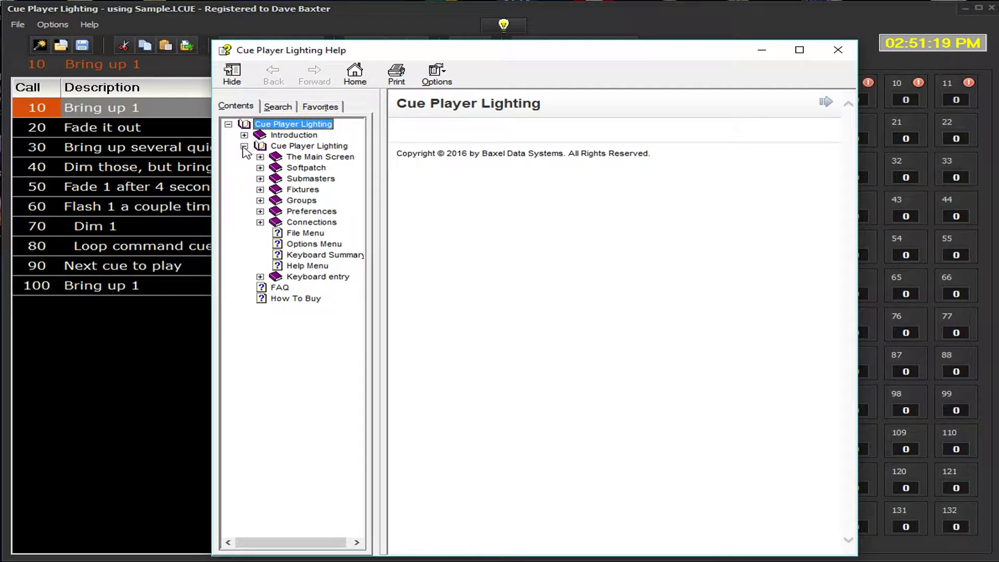
click(260, 211)
click(260, 200)
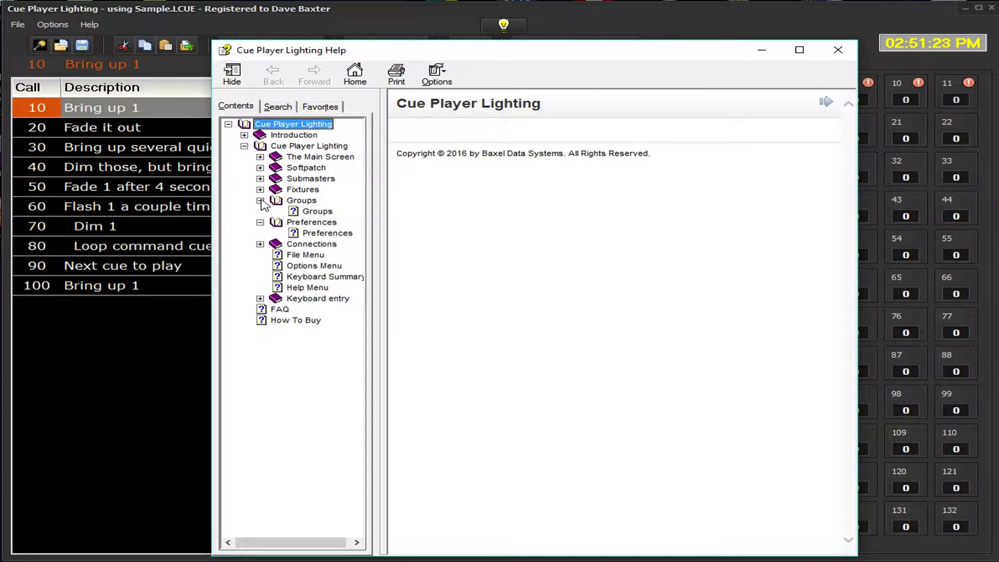
click(260, 189)
click(260, 179)
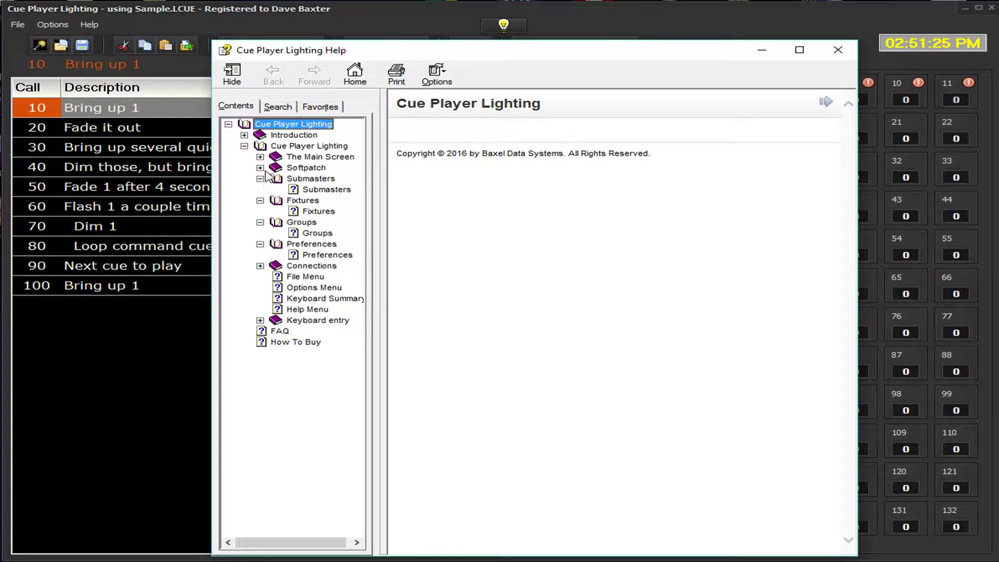
click(260, 167)
click(260, 157)
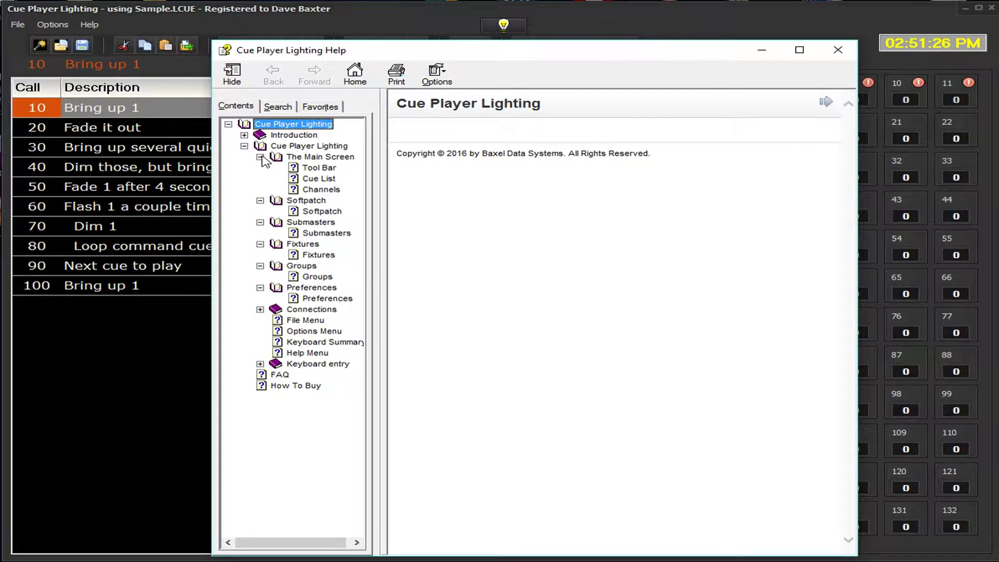
Read through the Cue List help topic under The Main Screen
click(318, 179)
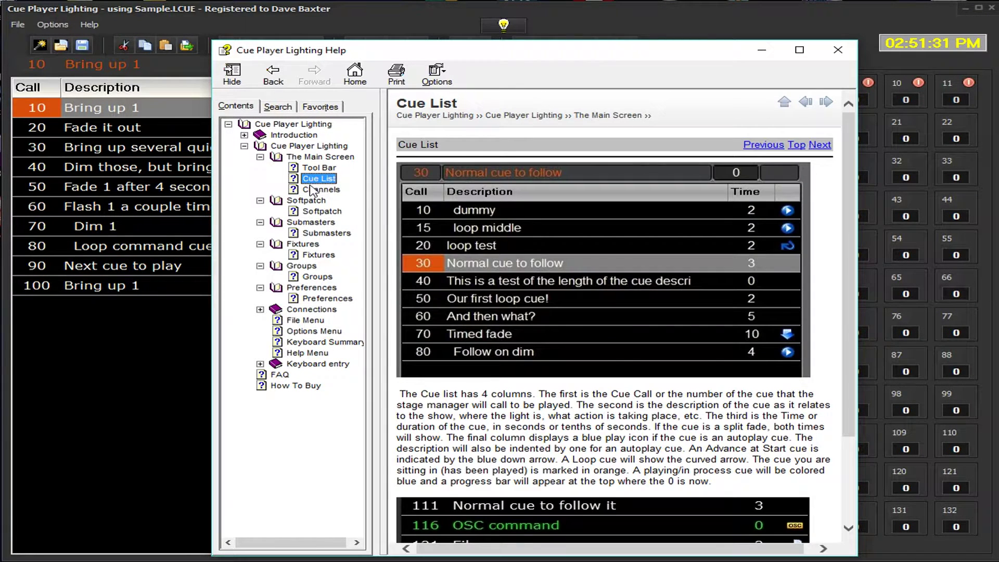
scroll(812, 296, down, 3)
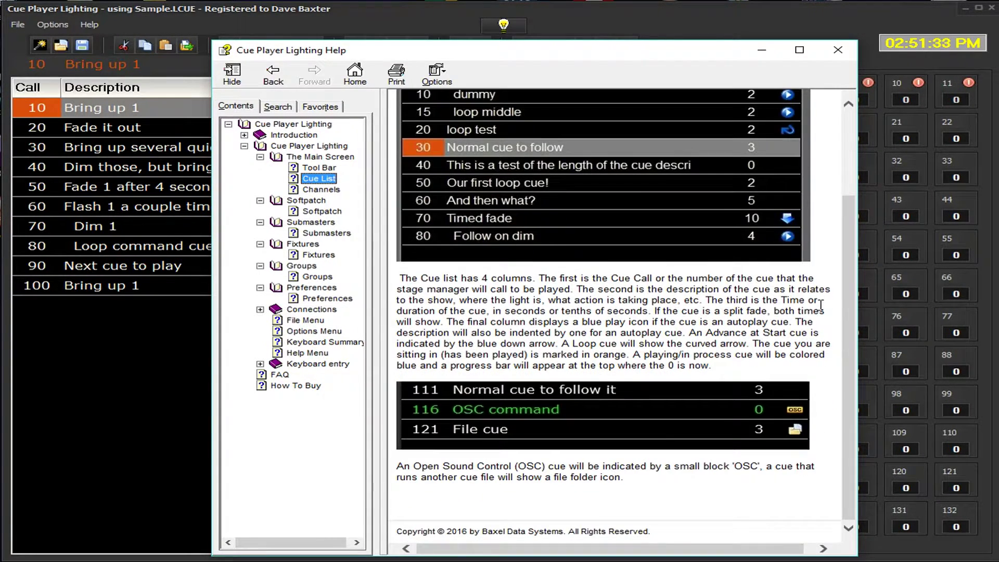
scroll(820, 306, up, 3)
scroll(820, 306, down, 3)
scroll(820, 305, up, 3)
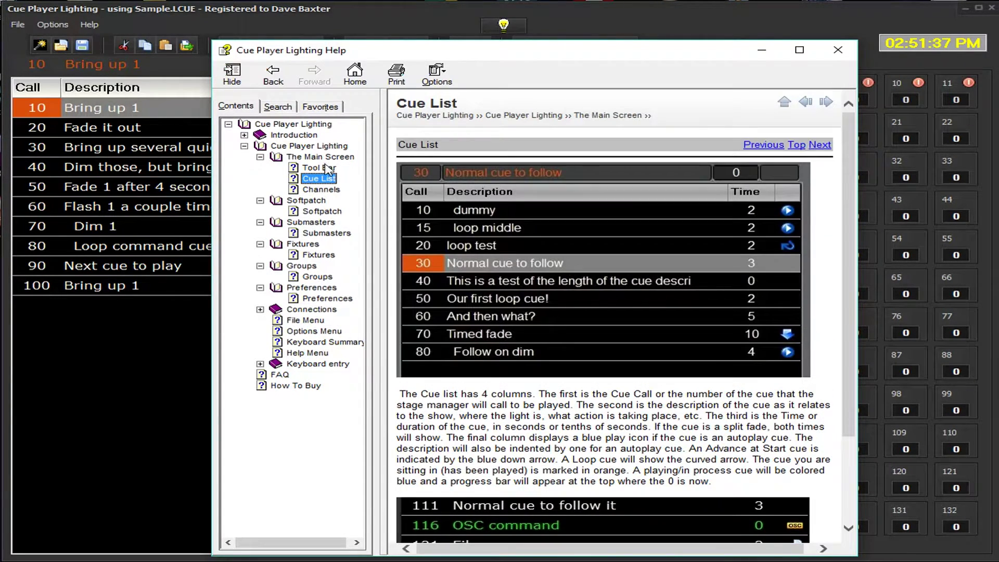
Read through the Channels help topic and close the help window
click(314, 190)
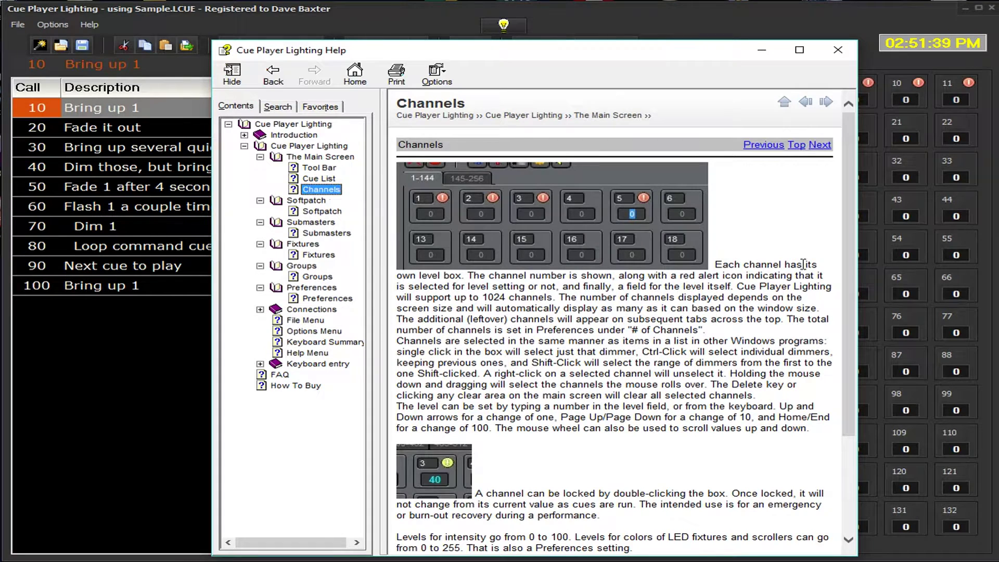
scroll(805, 231, down, 5)
scroll(805, 231, up, 1)
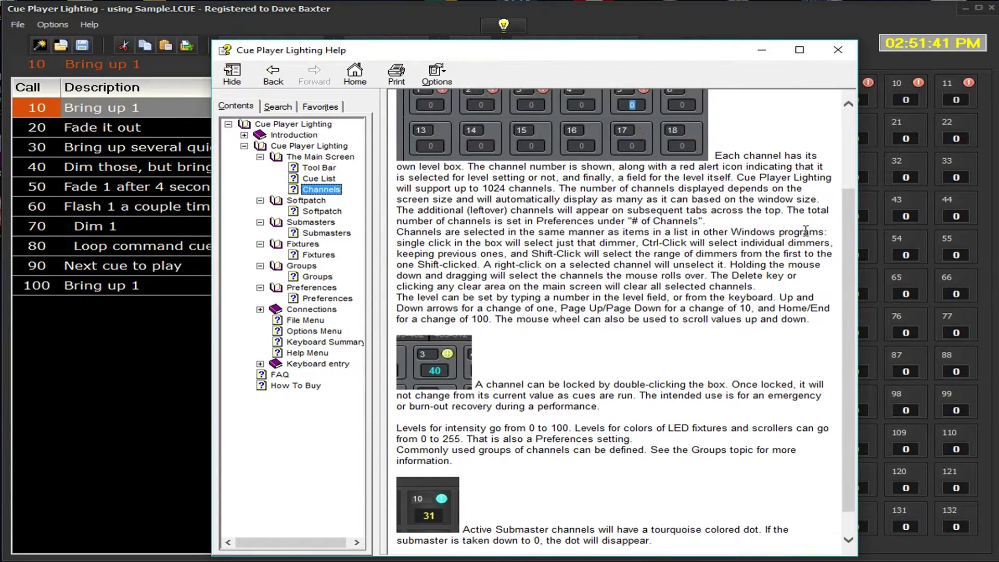
scroll(805, 230, up, 3)
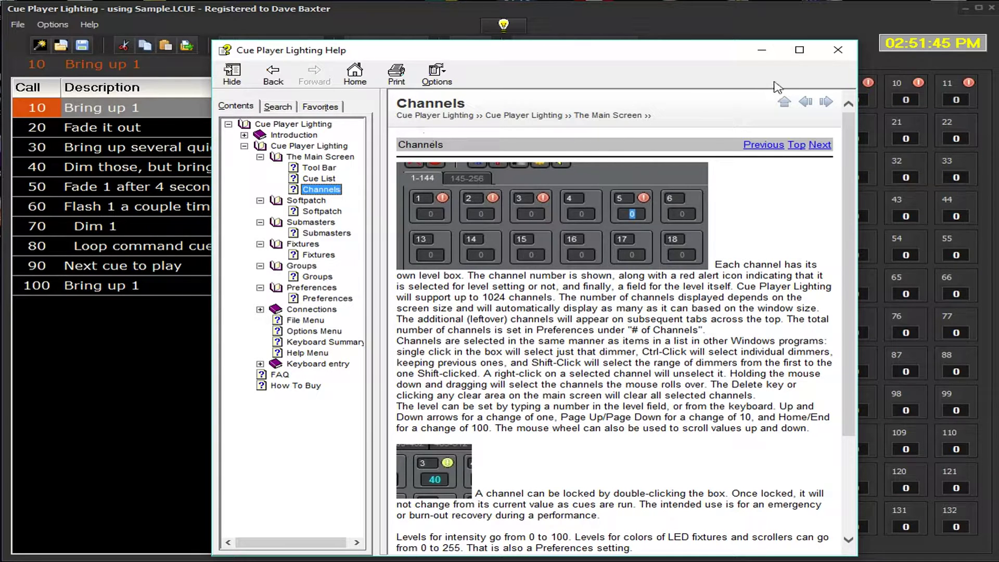
click(838, 50)
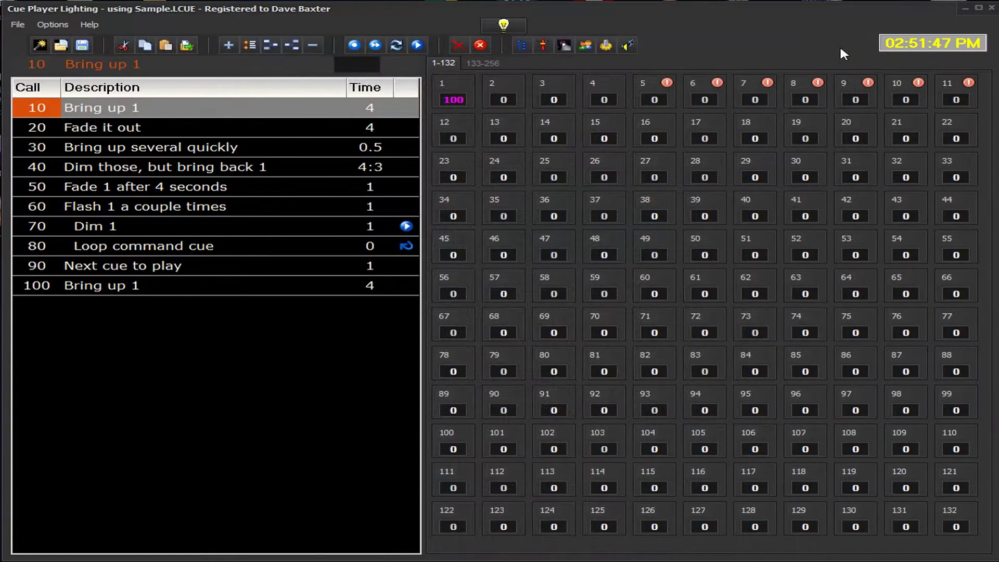
Discard the unrecorded channel changes and add cue 110, described as "LOng time", with a single fade time of 60
click(321, 133)
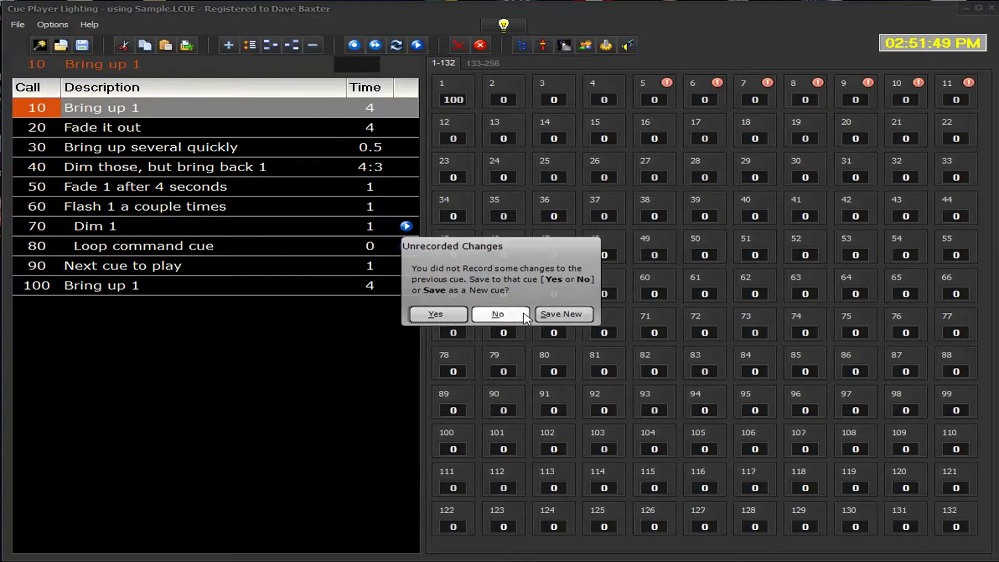
click(499, 314)
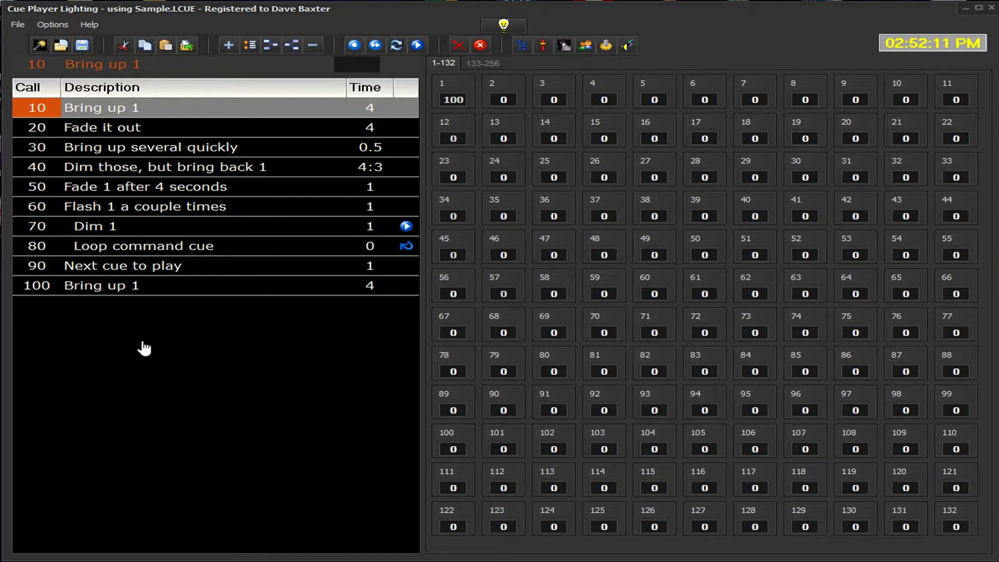
click(229, 46)
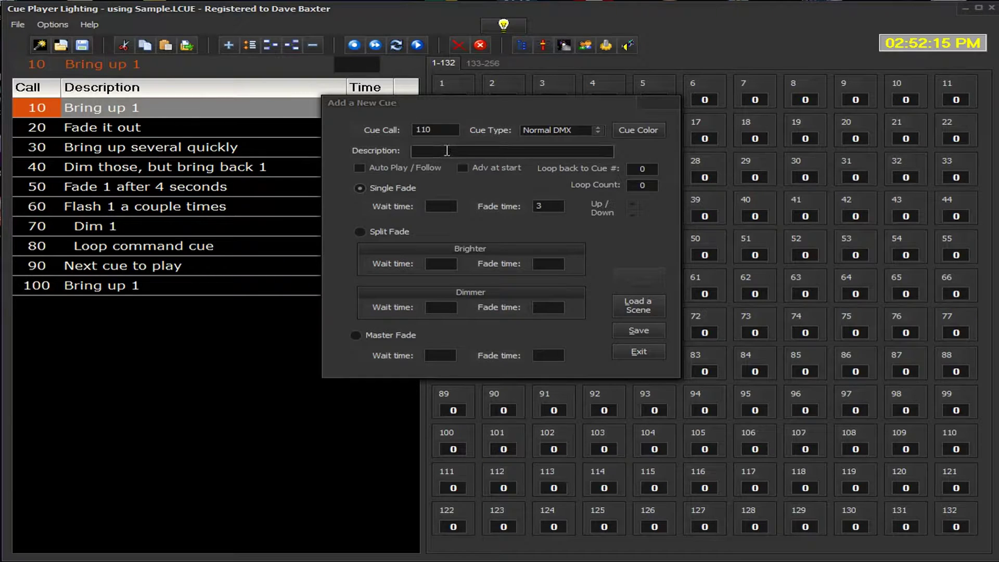
click(448, 151)
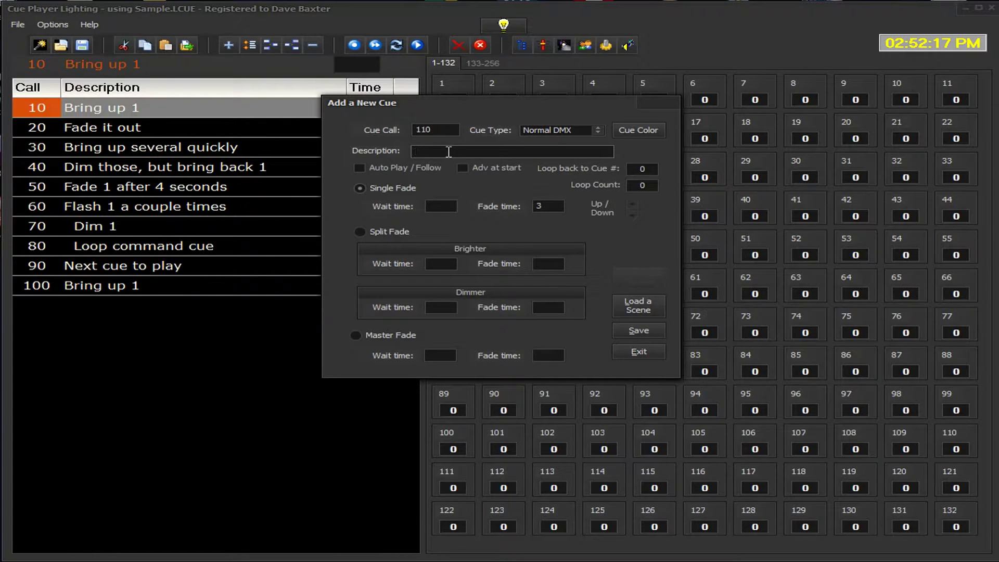
text(LOng time)
double_click(549, 205)
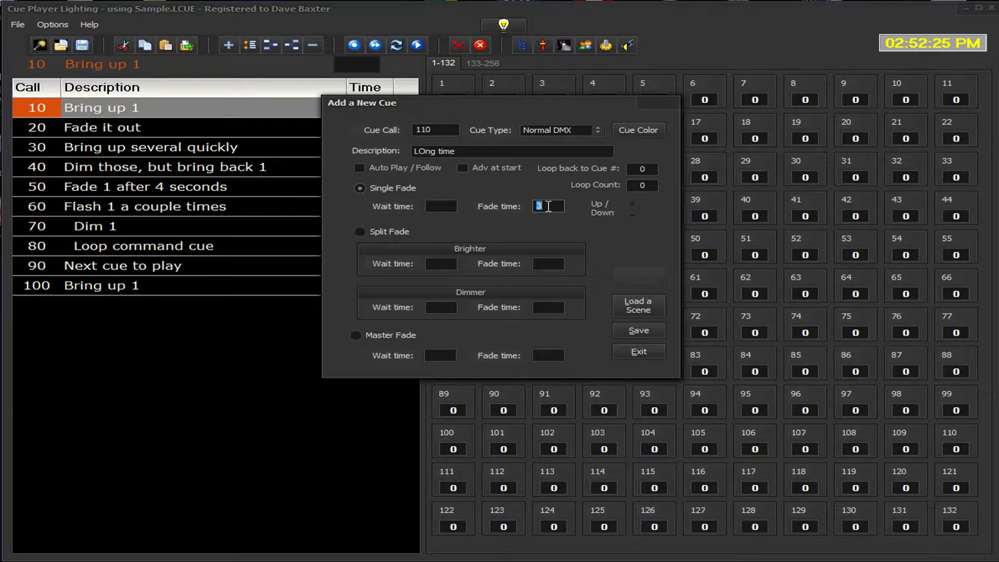
text(60)
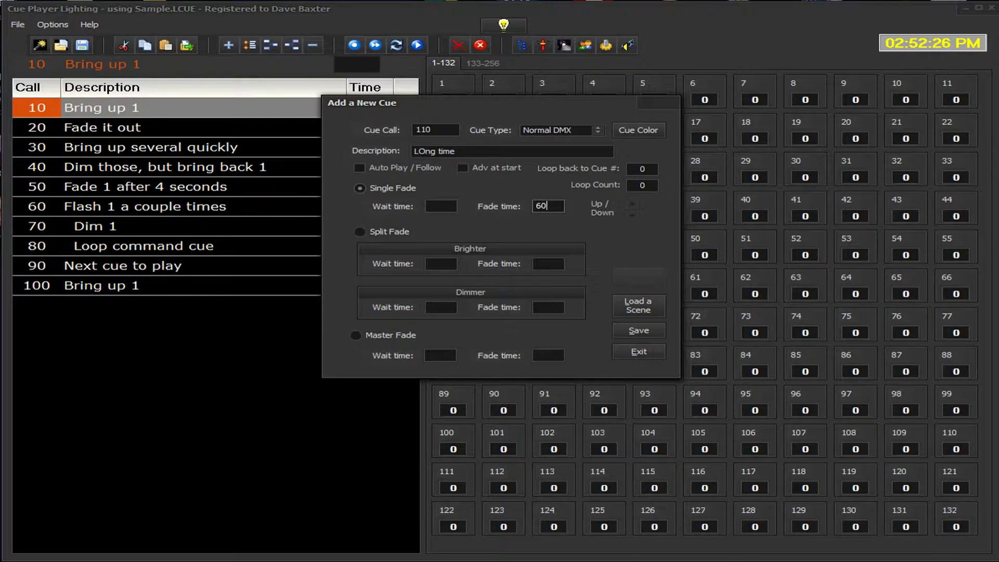
click(639, 330)
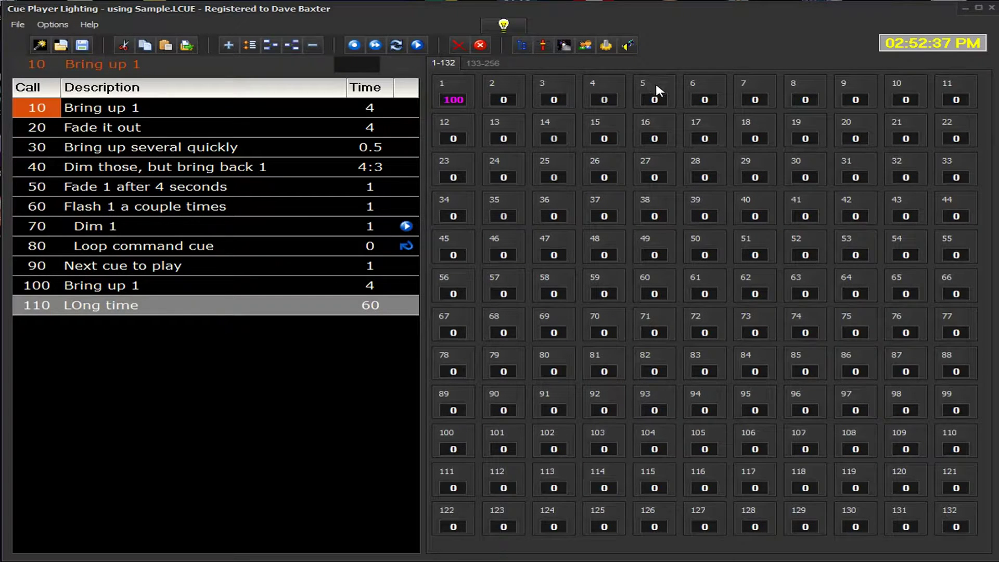
Set channels 5 through 7 to 100 and record the levels into the LOng time cue
click(750, 100)
text(100)
click(469, 88)
key(ctrl+r)
Preview cue 10, play the LOng time cue with its fade halted partway, and return to cue 10
click(167, 110)
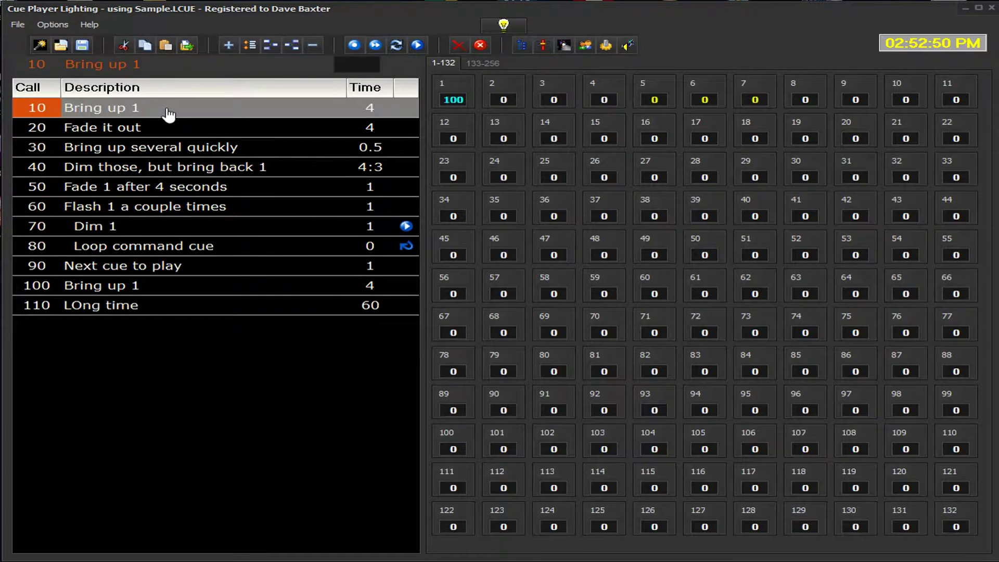
click(187, 311)
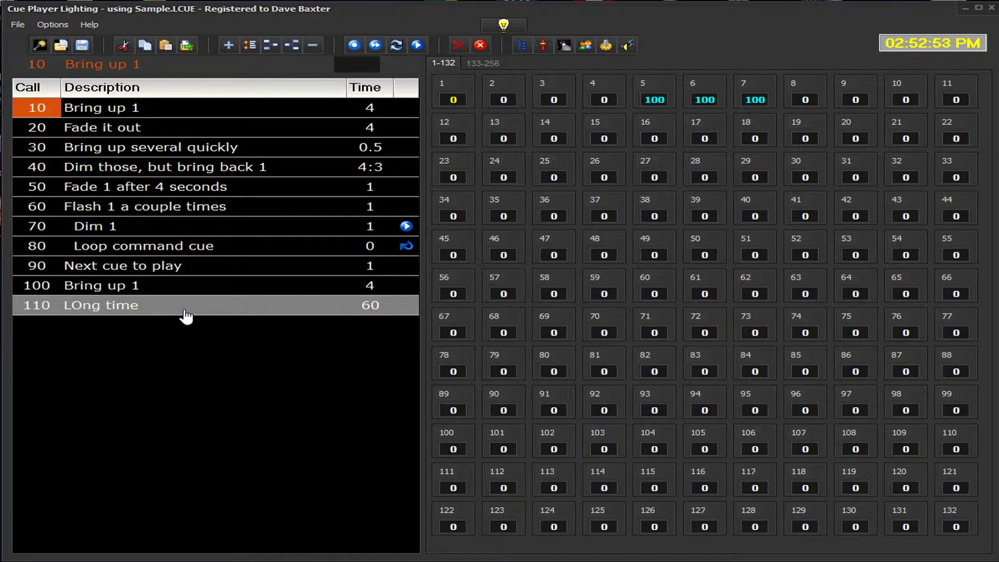
key(space)
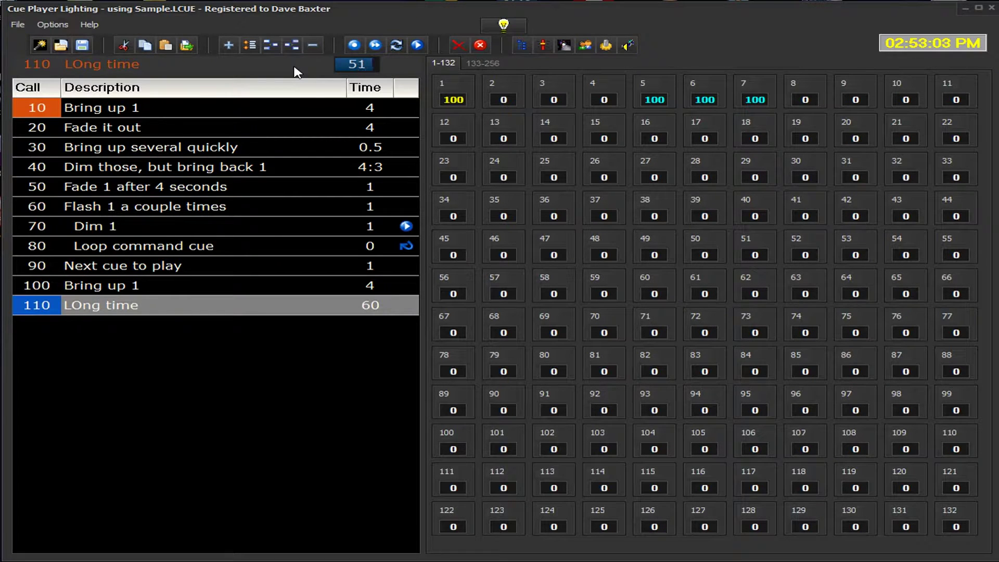
click(456, 43)
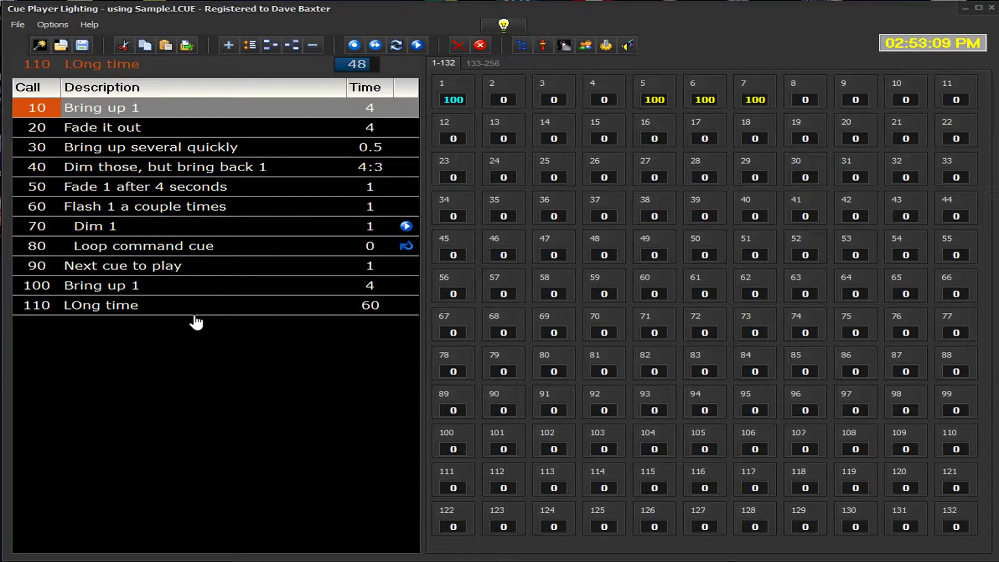
click(136, 313)
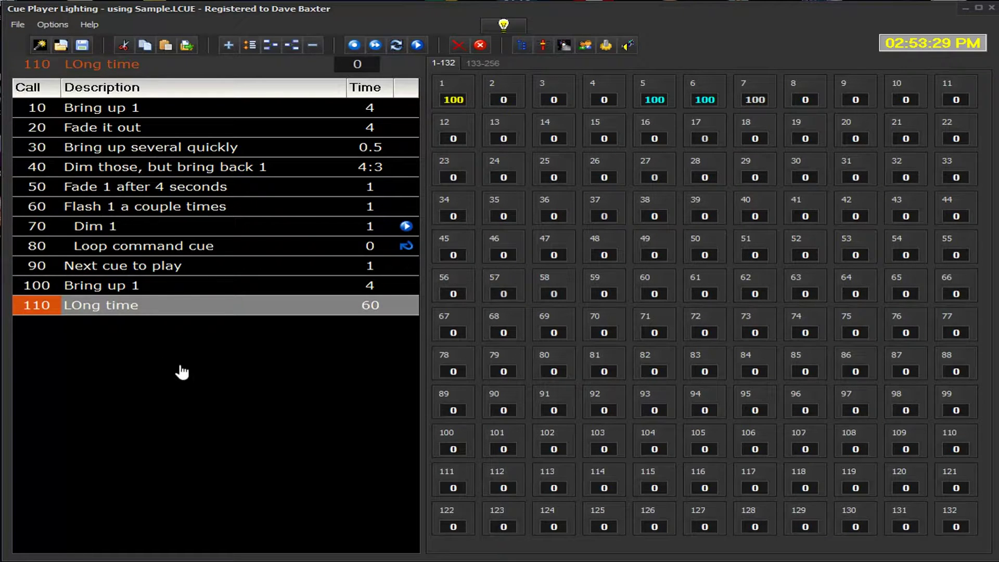
double_click(198, 109)
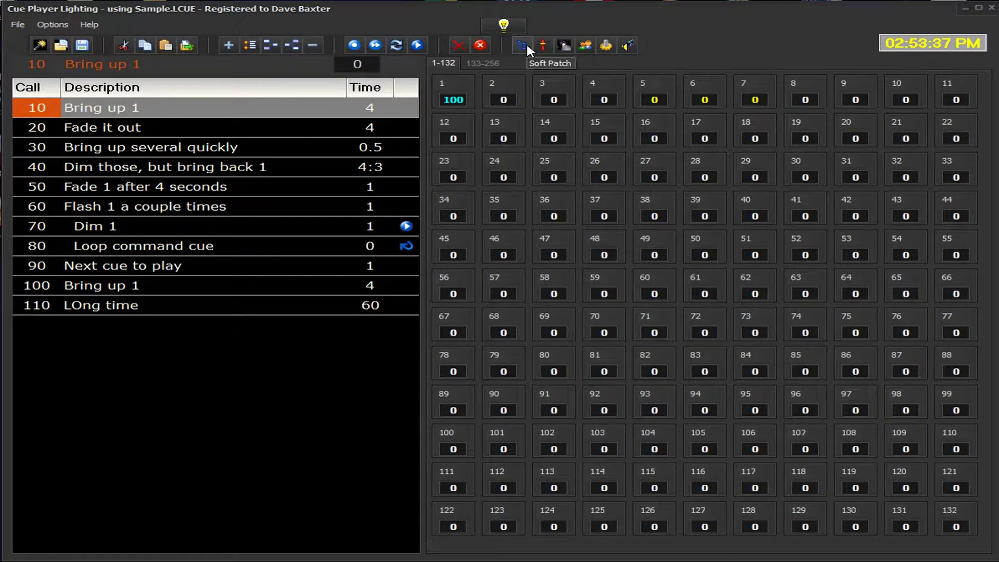
Black out all channel levels
click(481, 47)
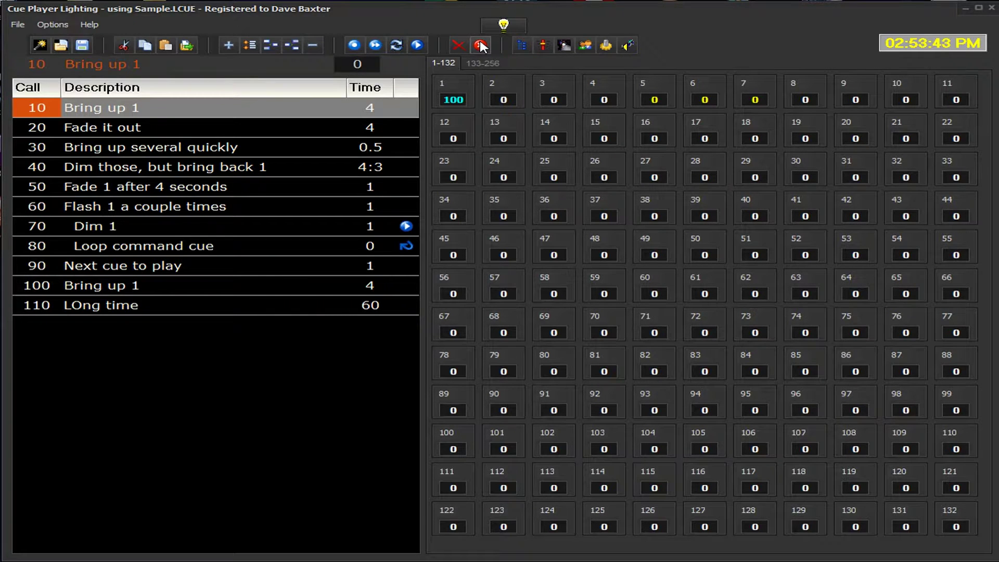
click(482, 47)
click(482, 46)
Open the Soft Patch window and look through the channel-to-dimmer assignments
click(525, 45)
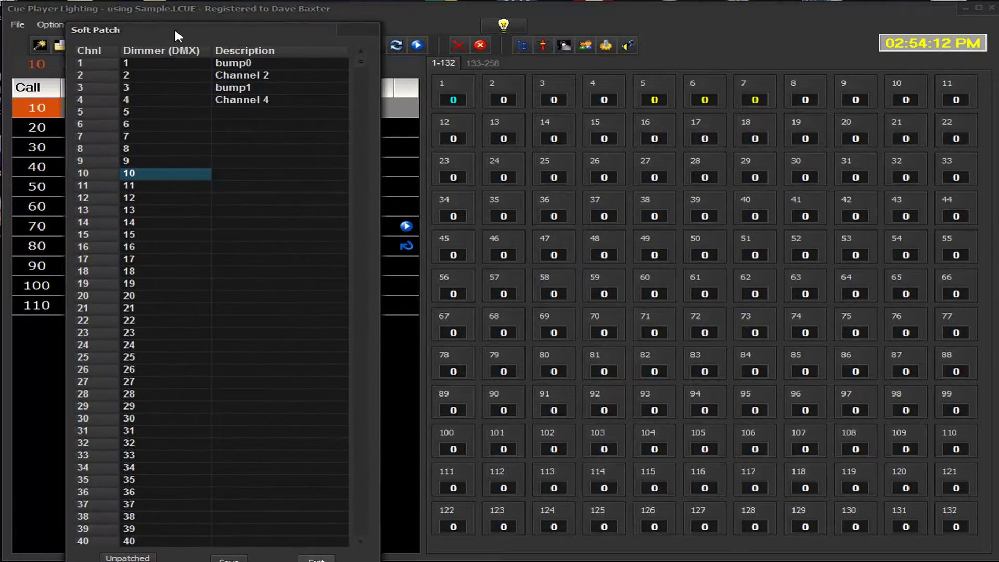
drag(174, 26, 192, 13)
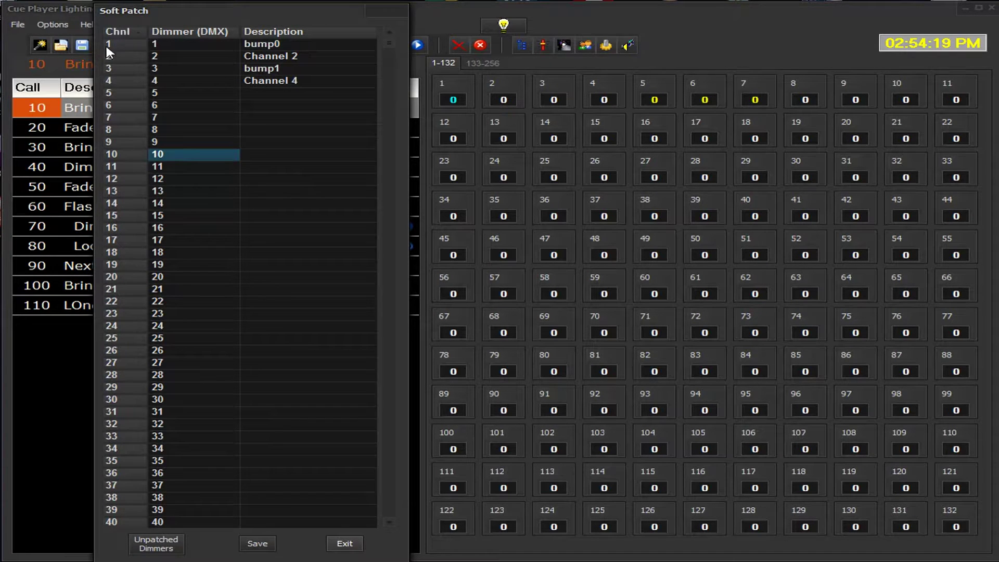
scroll(337, 236, down, 13)
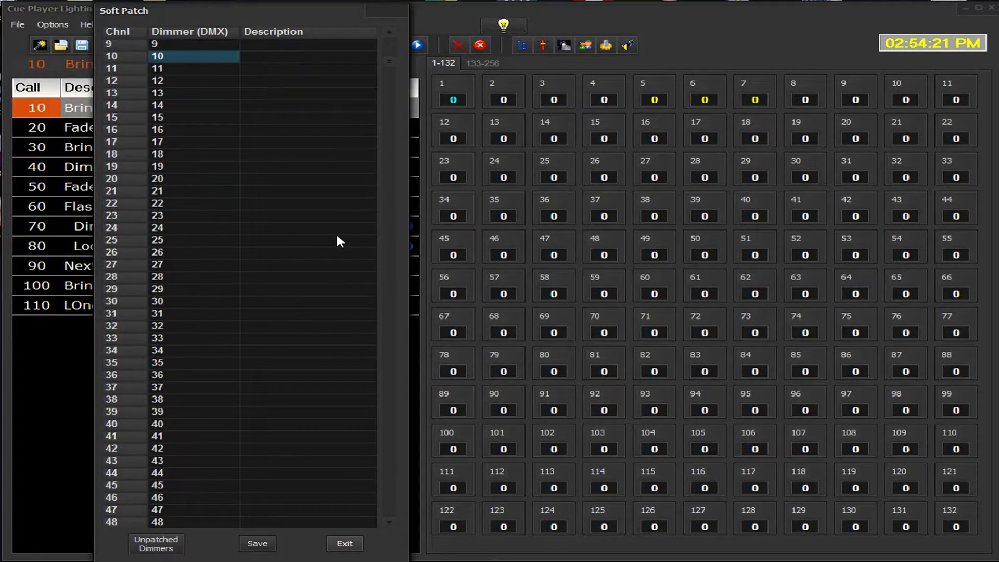
scroll(338, 238, up, 13)
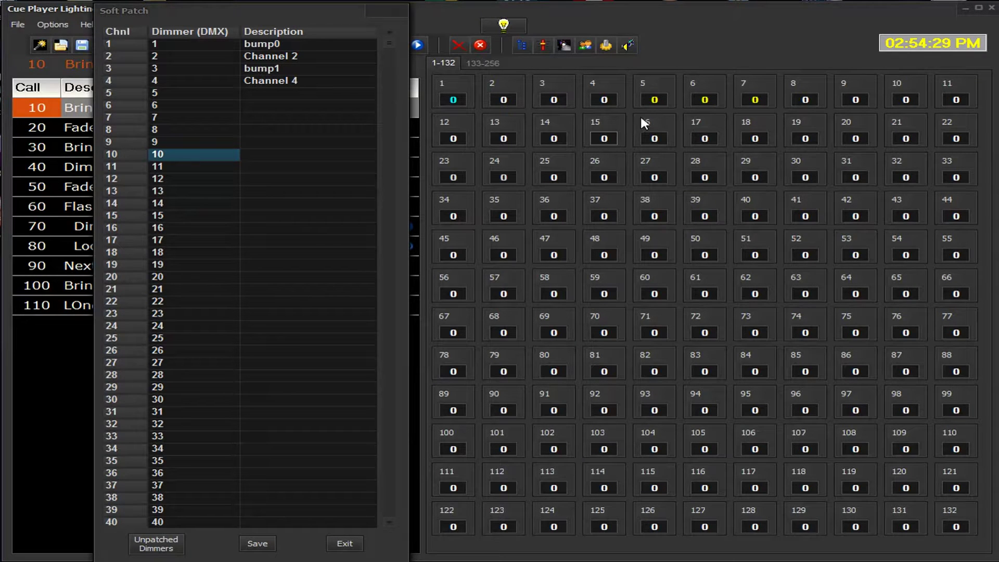
Patch channel 7 to DMX dimmers 250 and 251 and save the soft patch
click(761, 86)
click(188, 116)
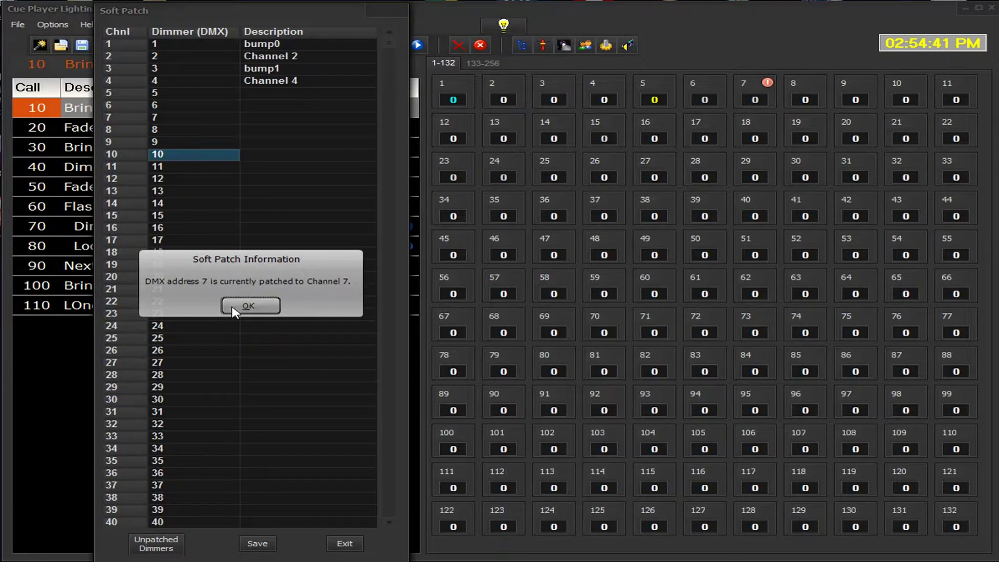
click(248, 306)
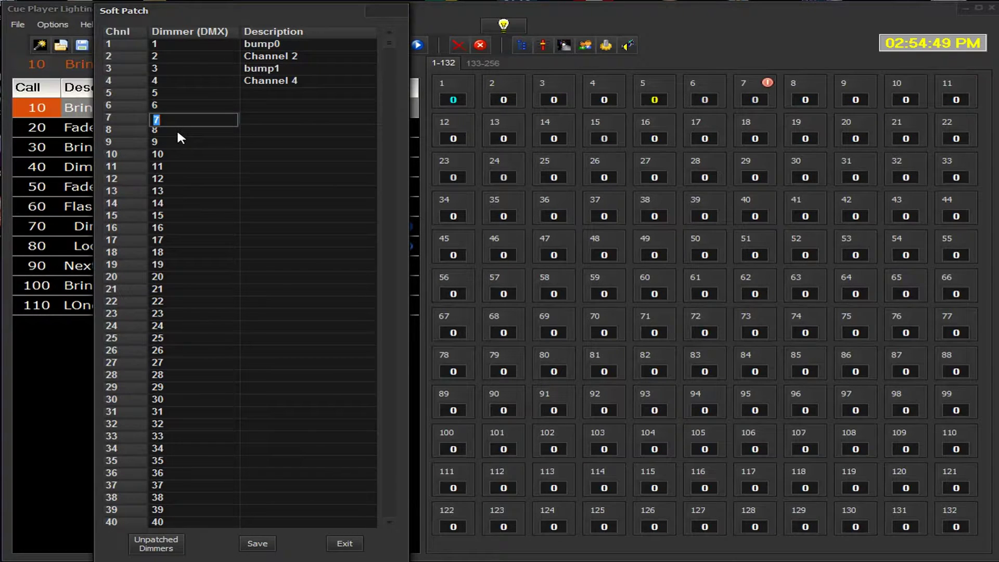
text(250 251)
click(256, 544)
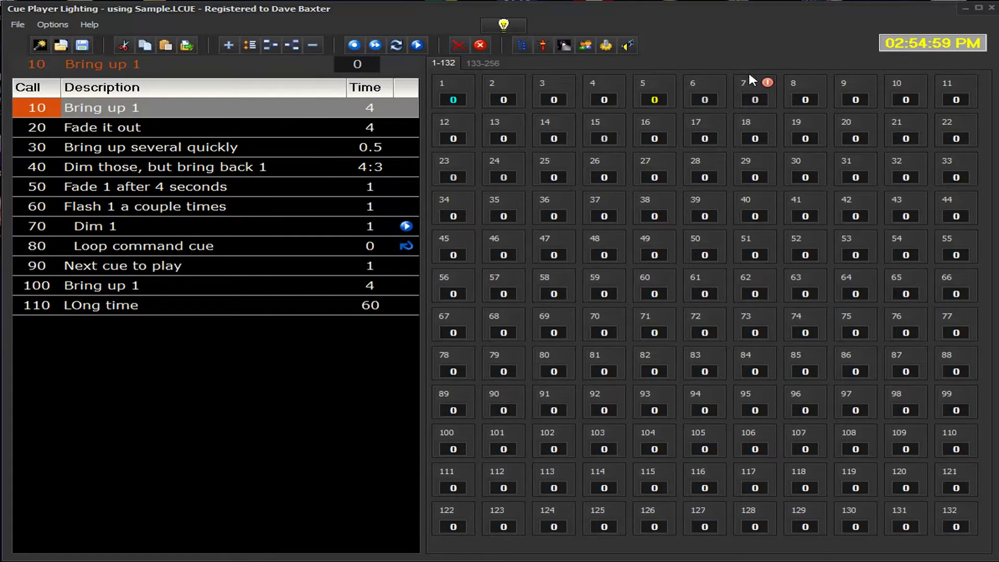
Place the Subs window clear of most channels, raise the Side lights submaster to 100, and lower it to 0
mouse_move(740, 97)
mouse_down()
mouse_move(747, 86)
mouse_move(750, 95)
mouse_up()
drag(998, 55, 796, 27)
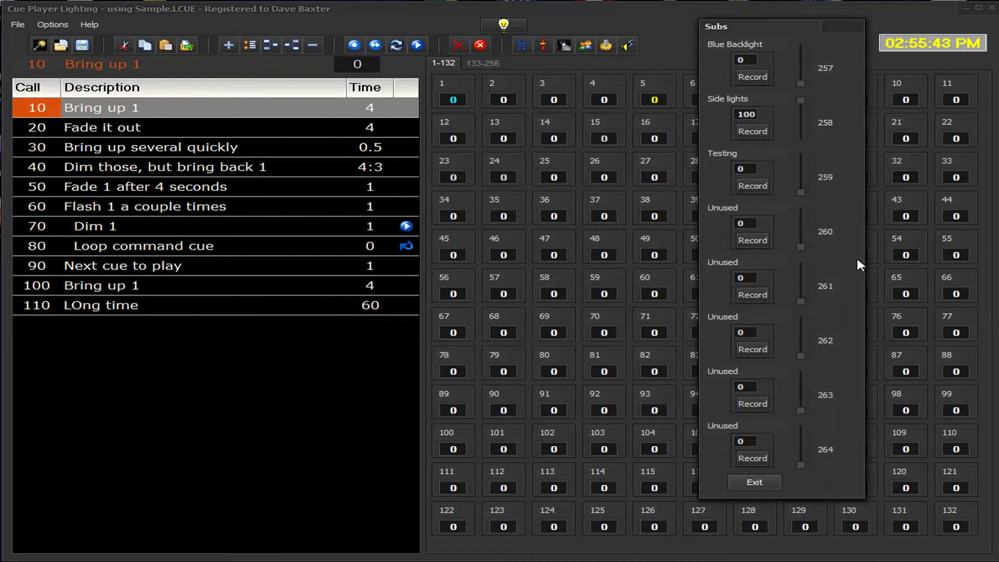
drag(784, 27, 908, 30)
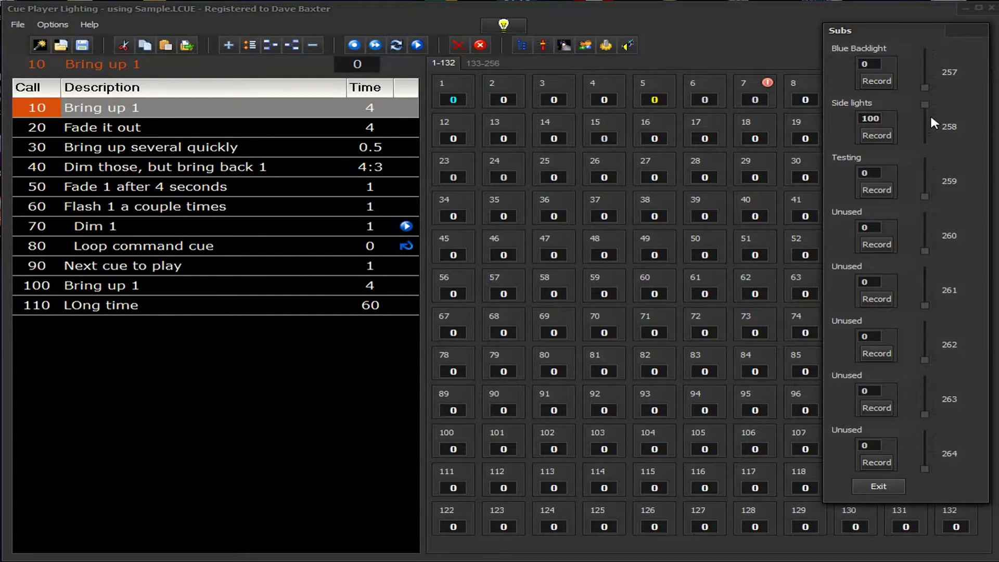
mouse_move(926, 105)
mouse_down()
mouse_move(932, 142)
mouse_move(923, 147)
mouse_move(922, 97)
mouse_up()
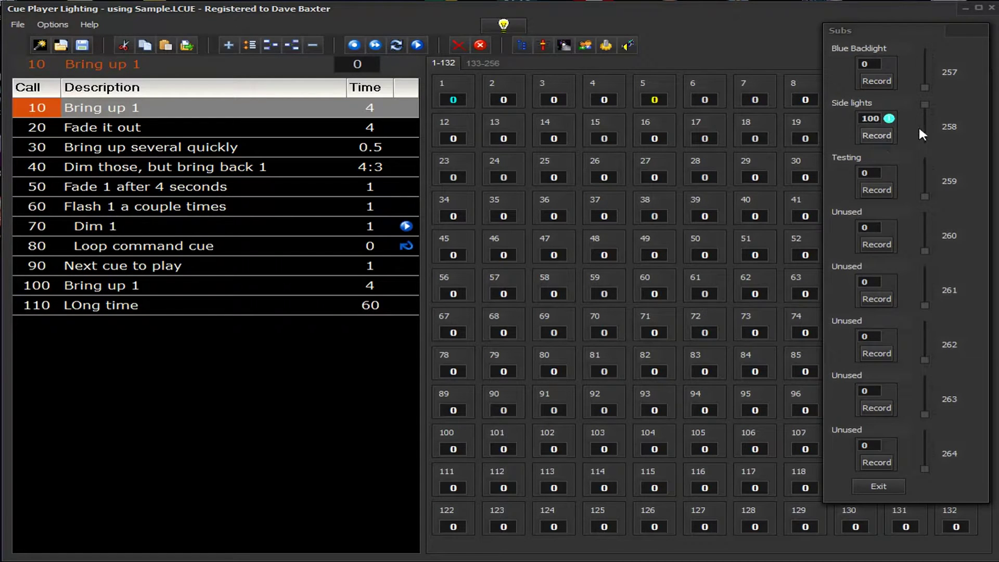
drag(925, 102, 956, 148)
Review the saved soft patch for channel 7 and close the Soft Patch and Subs windows
click(514, 45)
drag(0, 1, 159, 10)
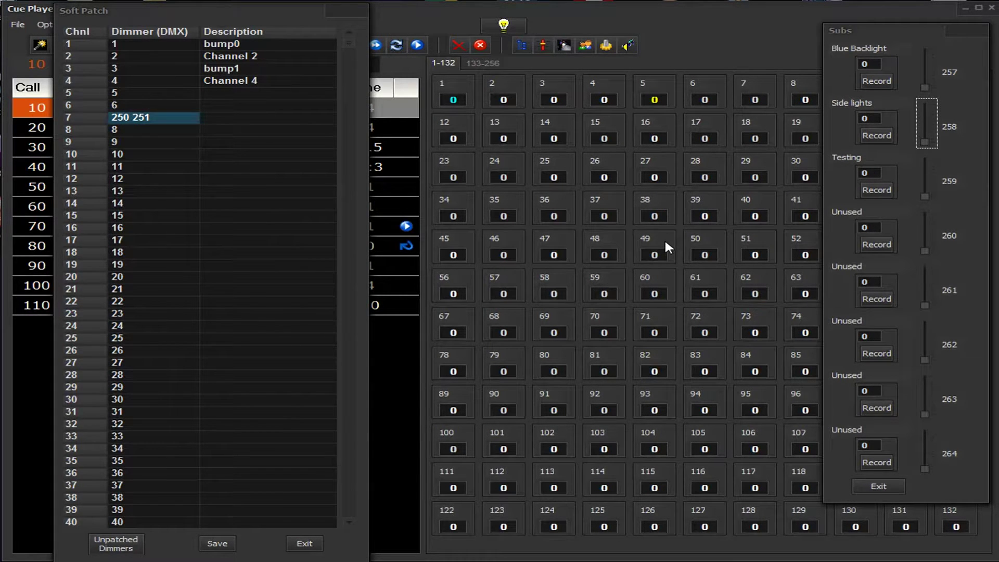
click(302, 544)
click(884, 486)
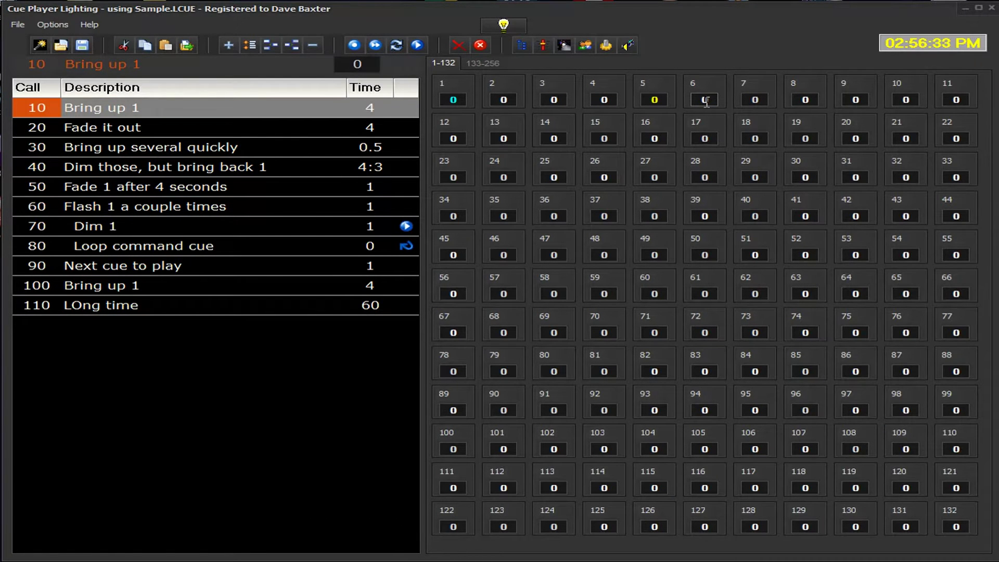
Select the 2 - Aurorae LED P180 fixture and examine its channel definitions in the fixture editor
click(564, 46)
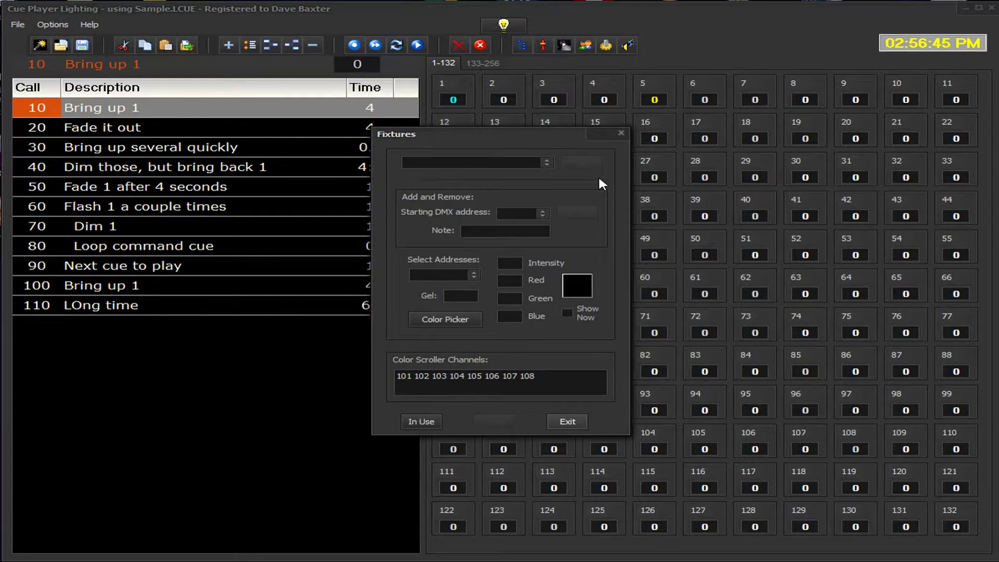
click(546, 162)
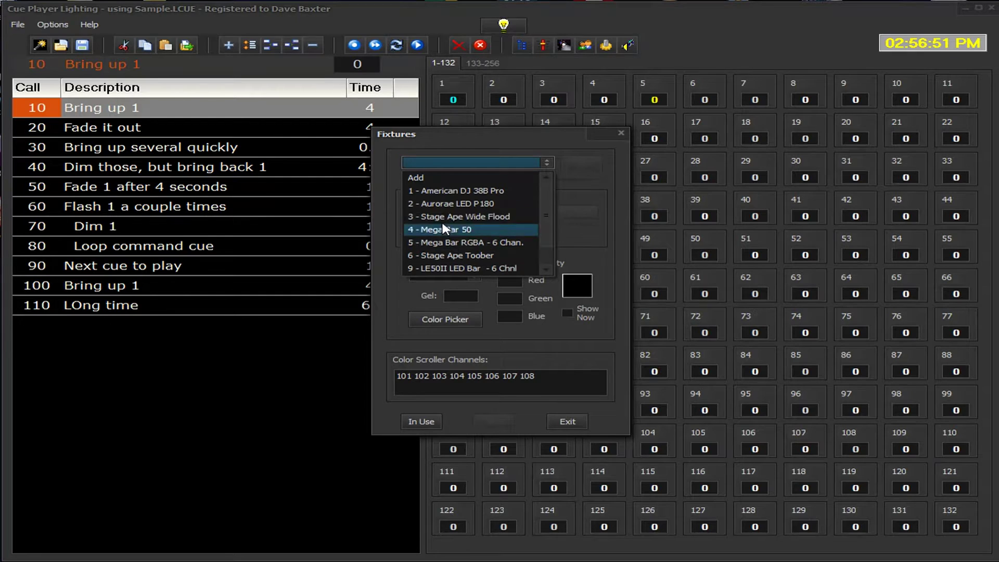
click(440, 204)
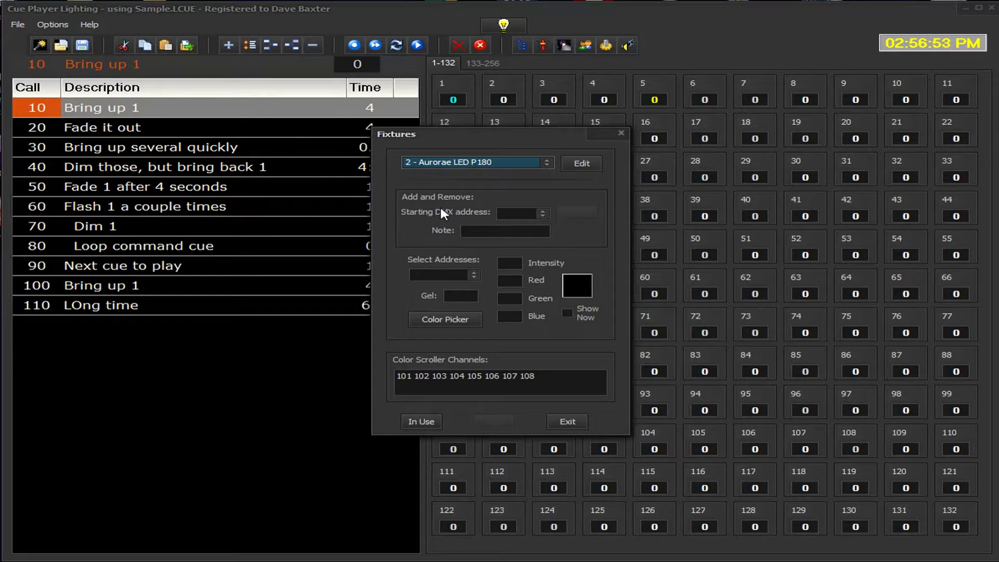
click(584, 164)
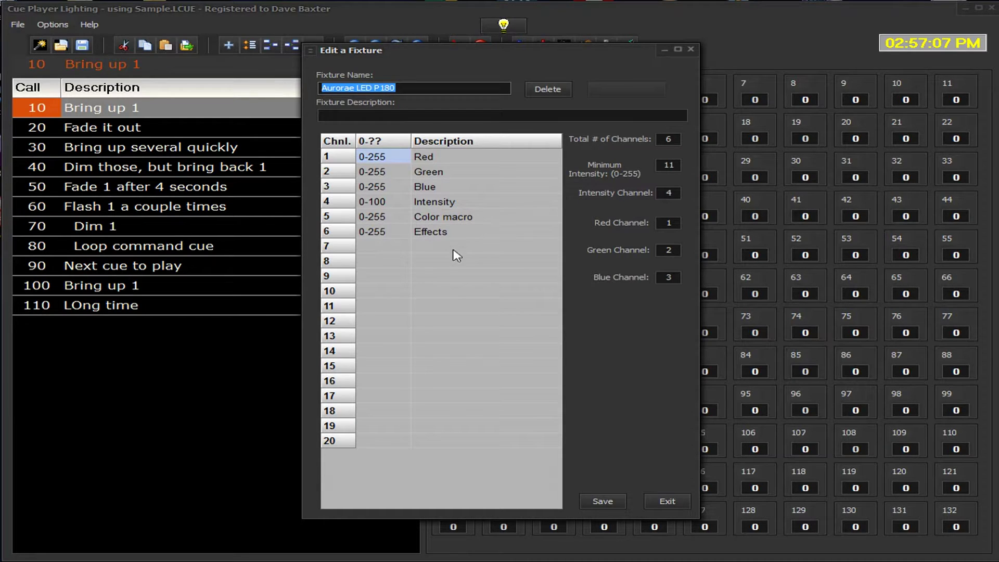
click(664, 504)
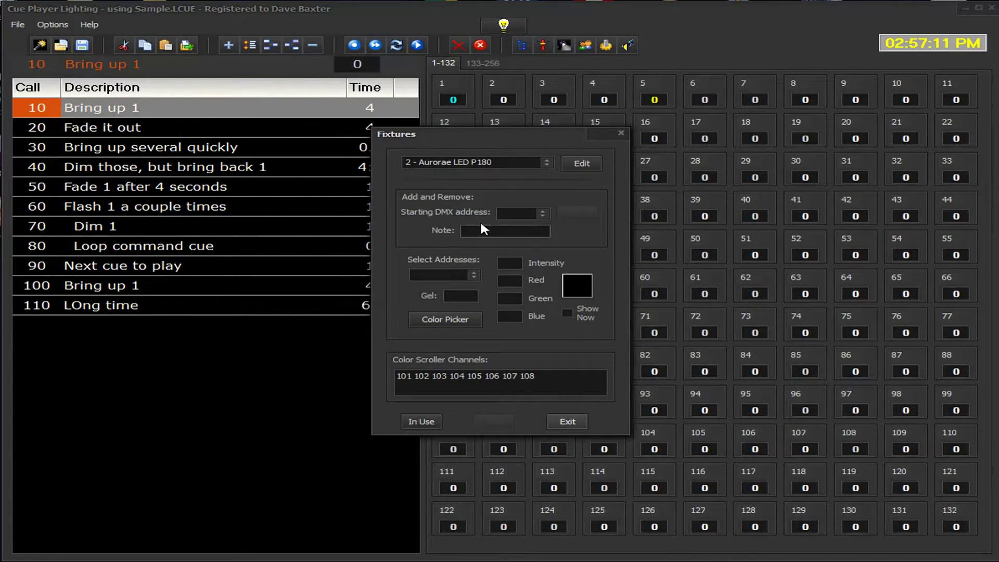
Check the starting DMX addresses assigned to the Aurorae LED P180 and close the Fixtures window
click(542, 212)
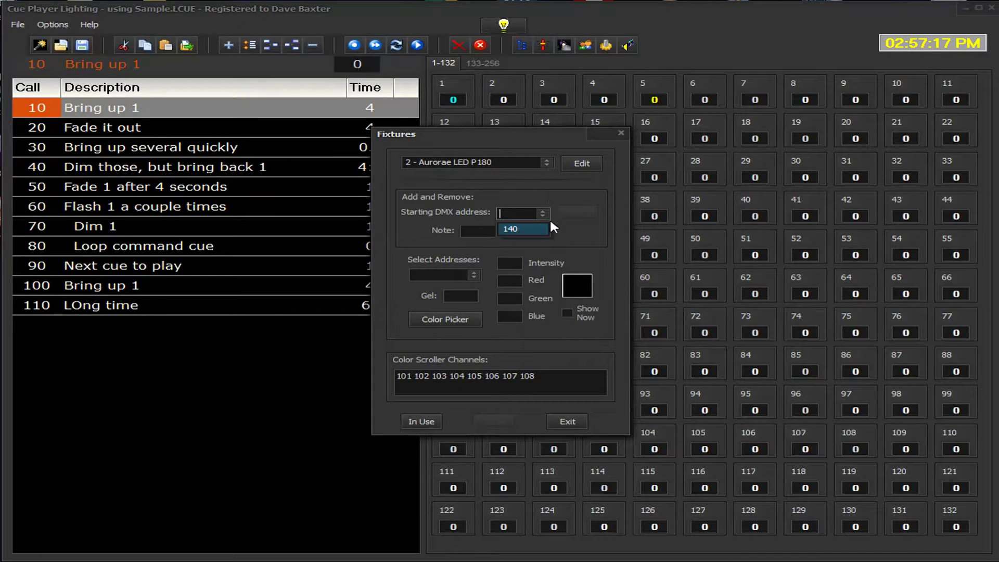
click(576, 194)
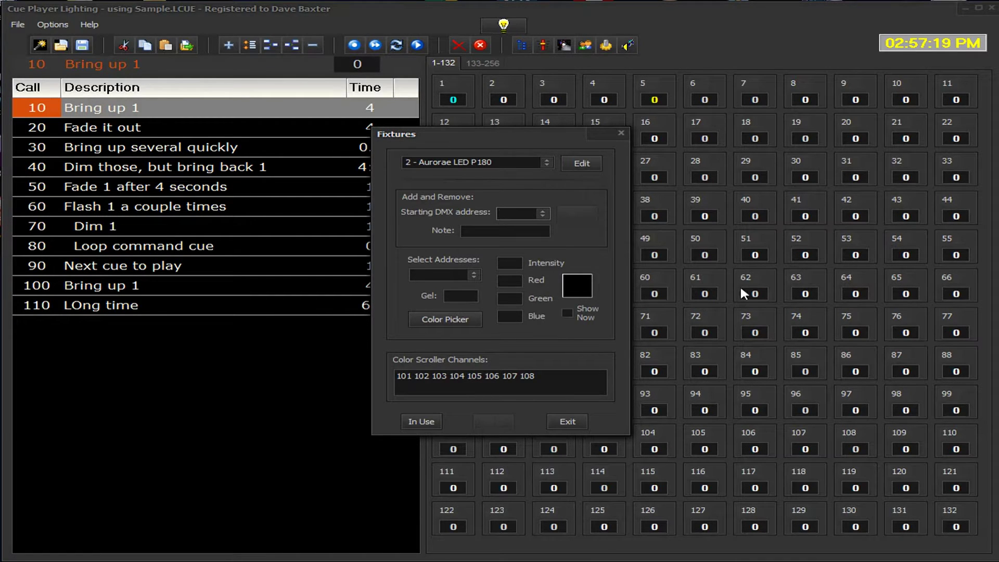
click(566, 422)
Show channels 133-256, open Fixtures, and choose the 2 - Aurorae LED P180 fixture at address 140
click(482, 62)
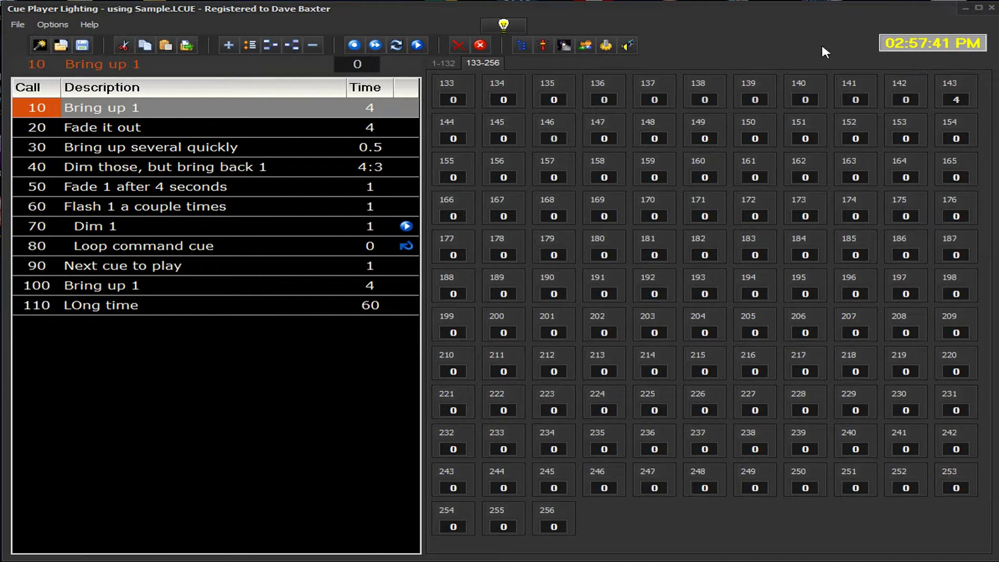
click(560, 45)
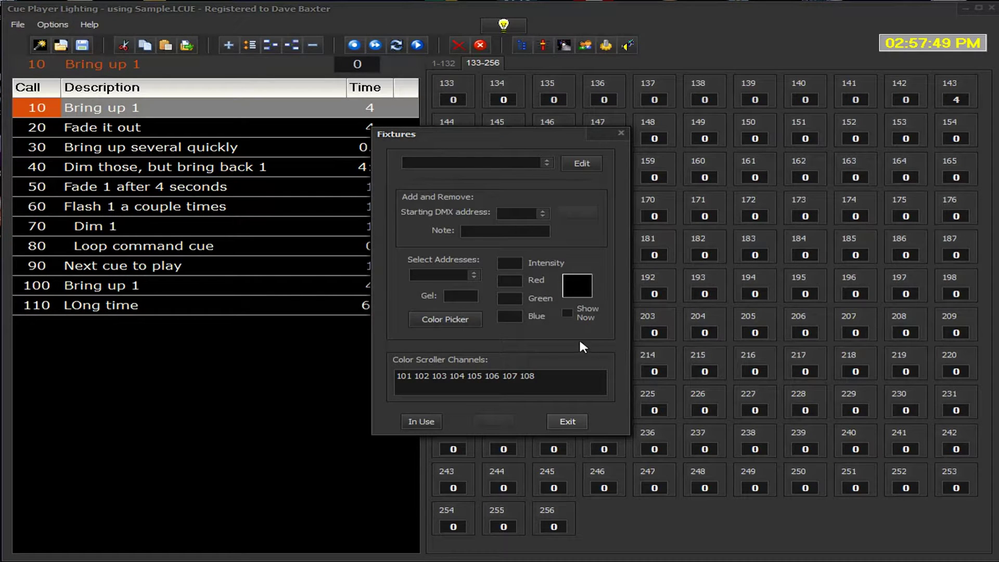
click(410, 314)
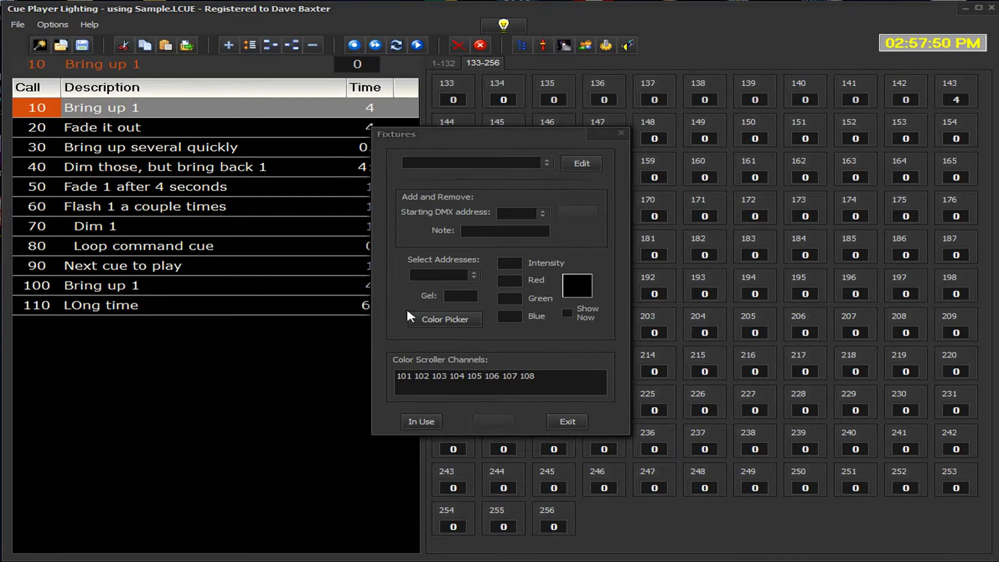
click(474, 274)
click(546, 163)
click(444, 204)
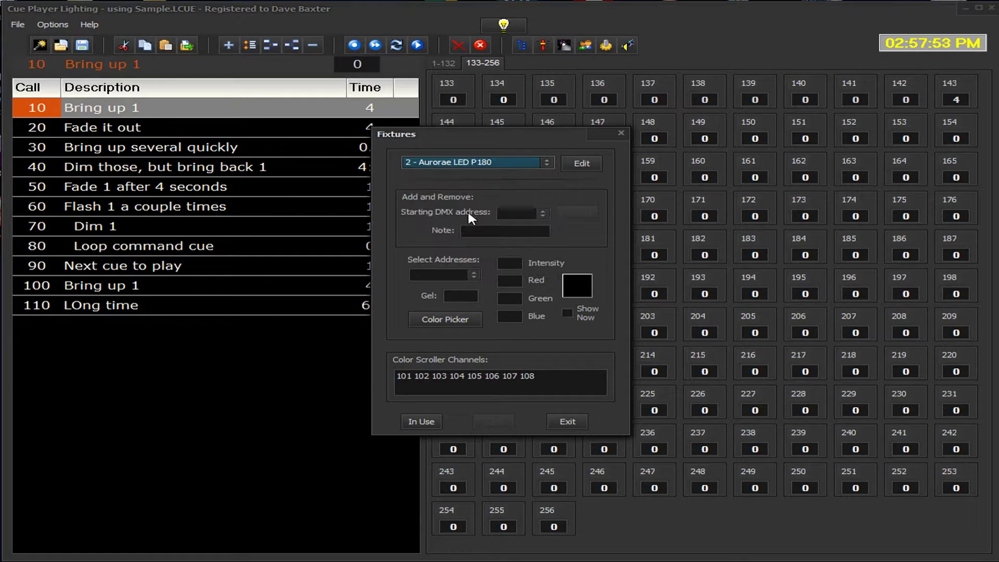
click(472, 275)
click(447, 292)
click(391, 319)
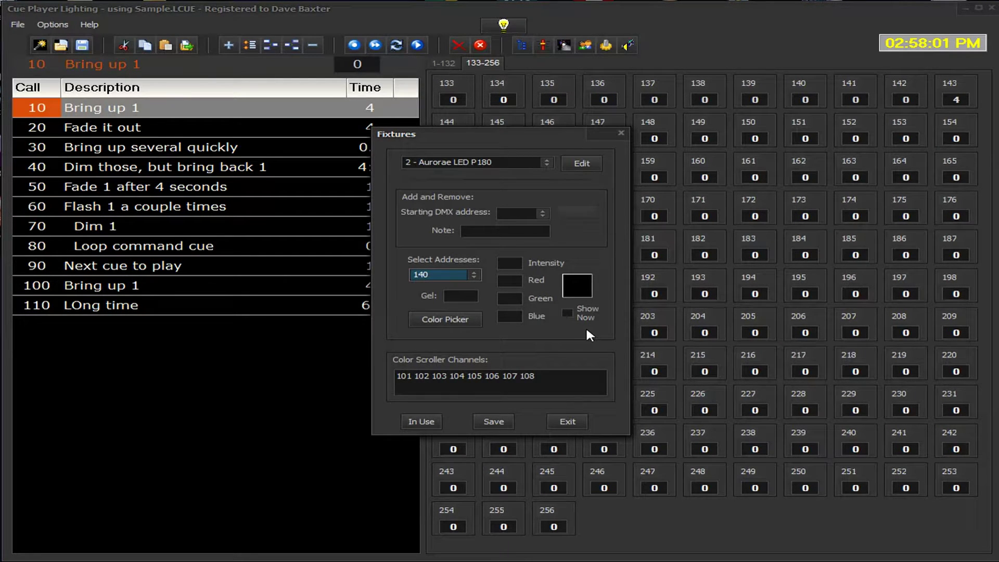
Pick a light blue for the fixture with red 85, green 212 and blue 255, and close the color picker
click(422, 320)
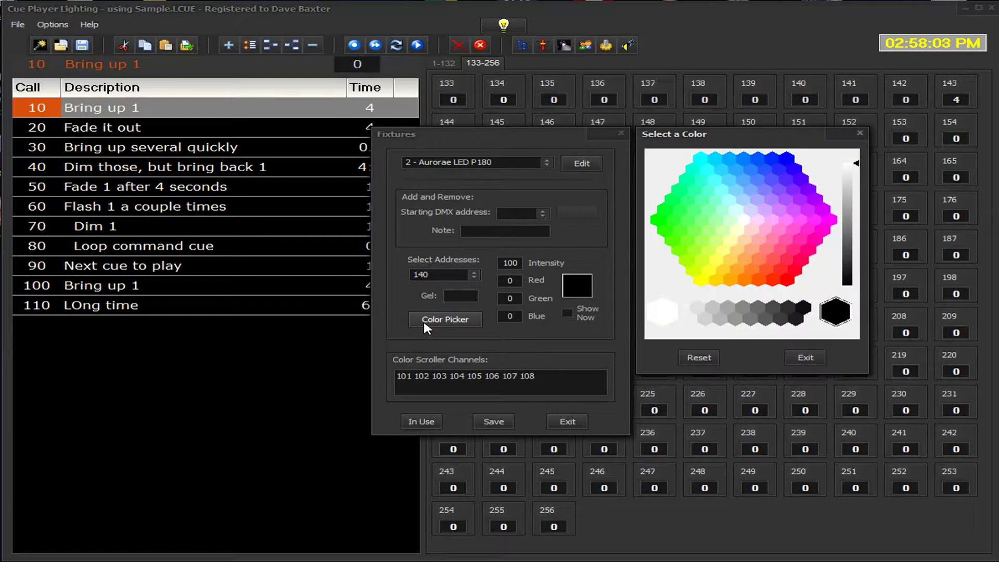
drag(727, 225, 729, 180)
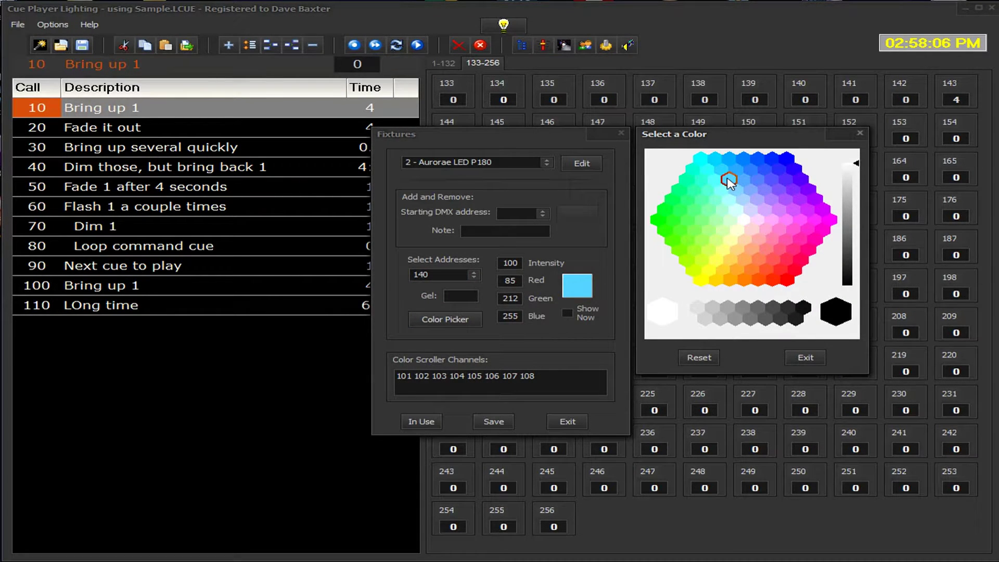
click(804, 358)
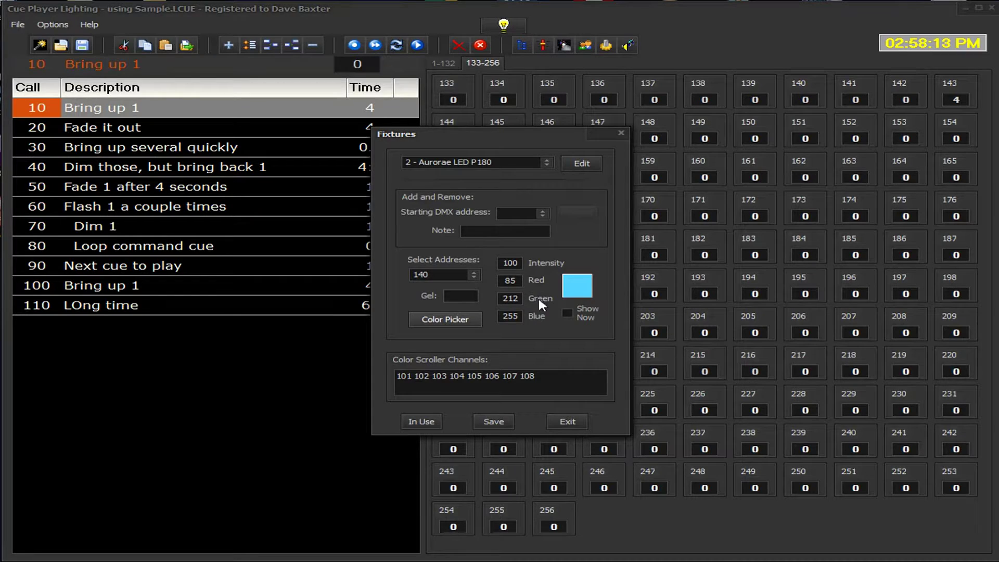
Set the fixture's gel to R4 and close the Fixtures window
click(458, 296)
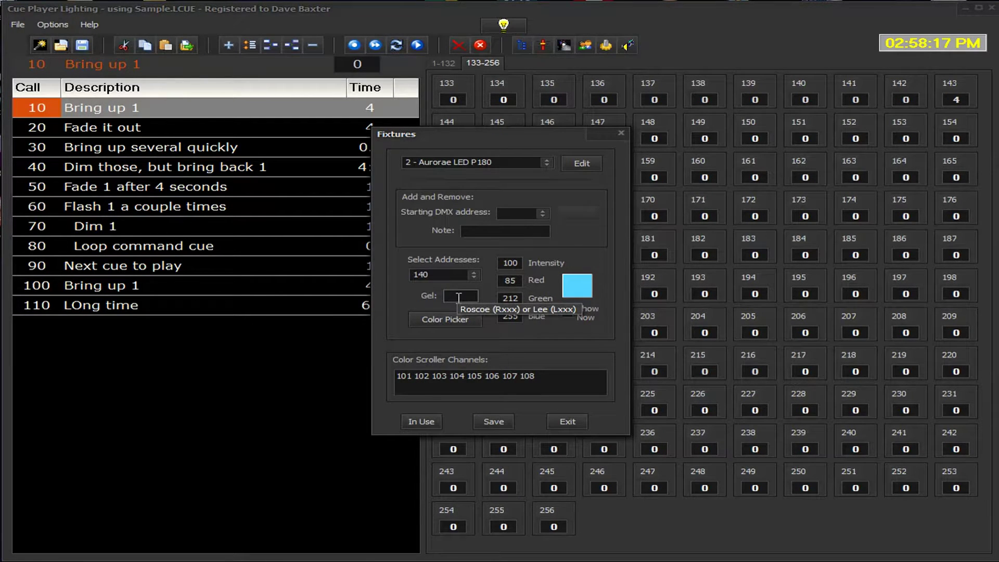
text(R)
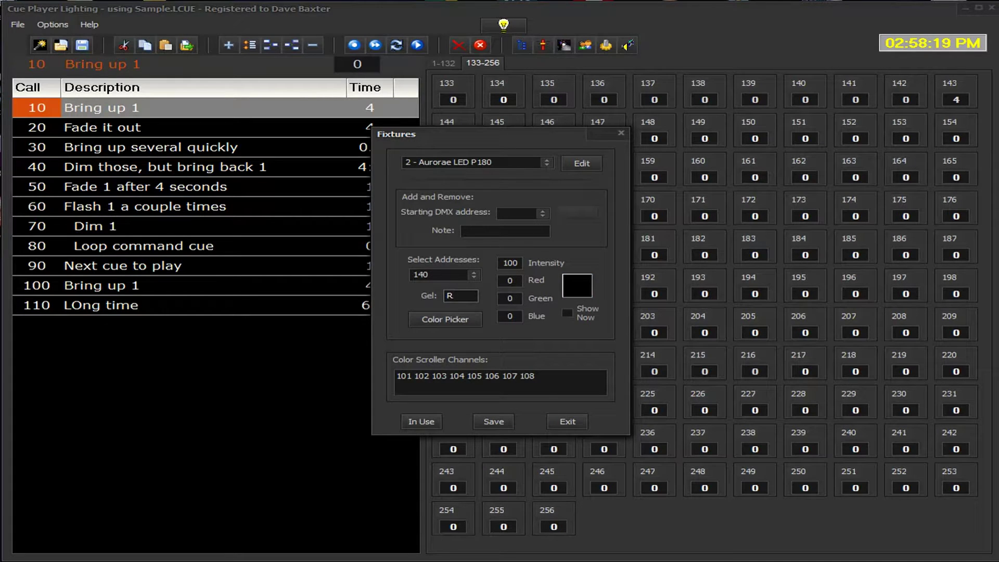
text(4)
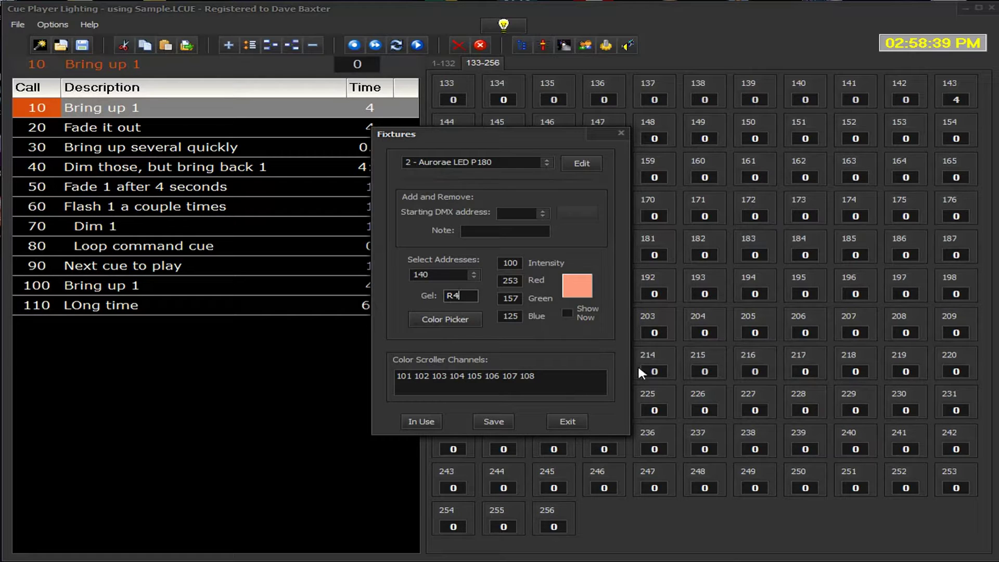
click(565, 423)
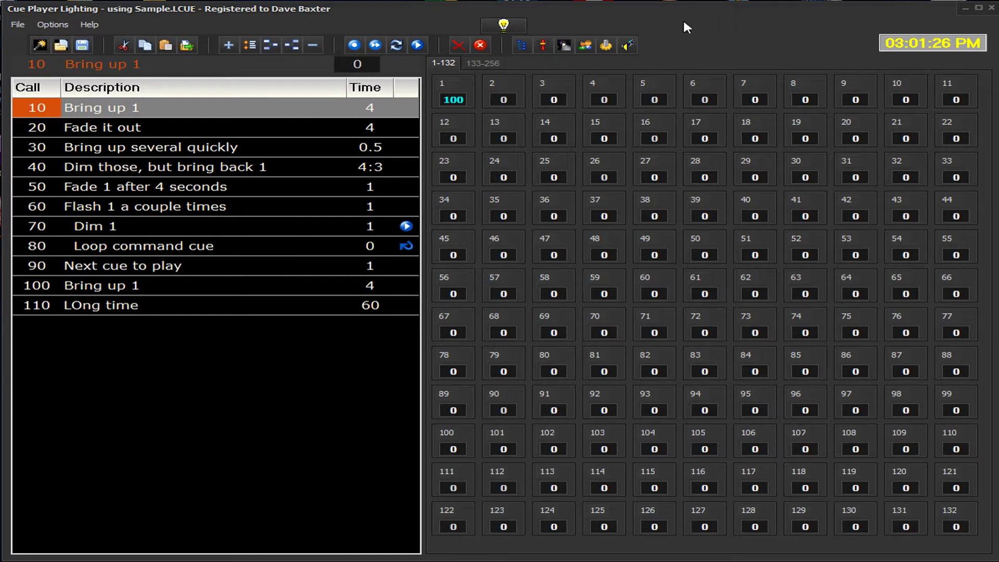
Review the channels assigned to each group in Channel Groups and close the window
click(588, 44)
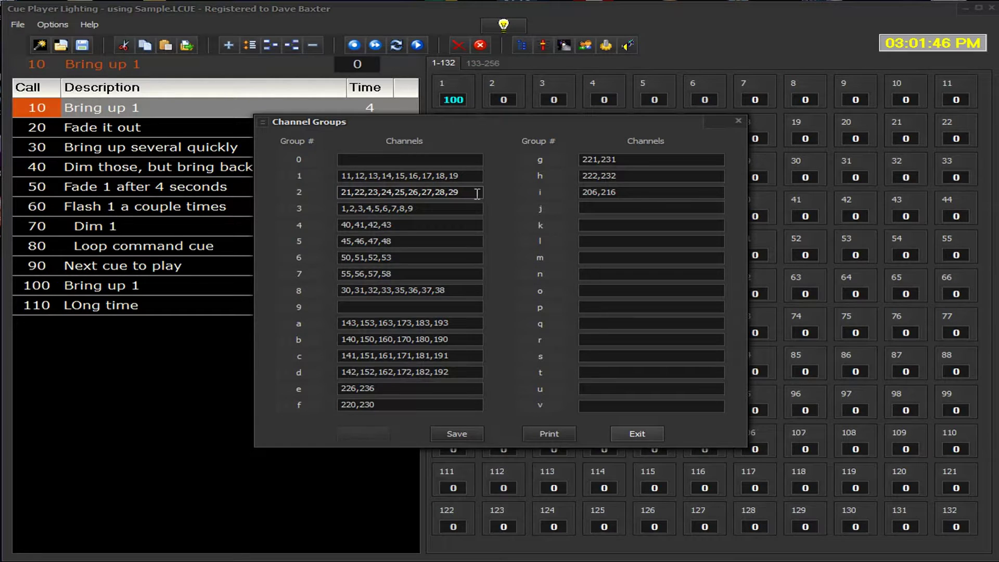
click(636, 437)
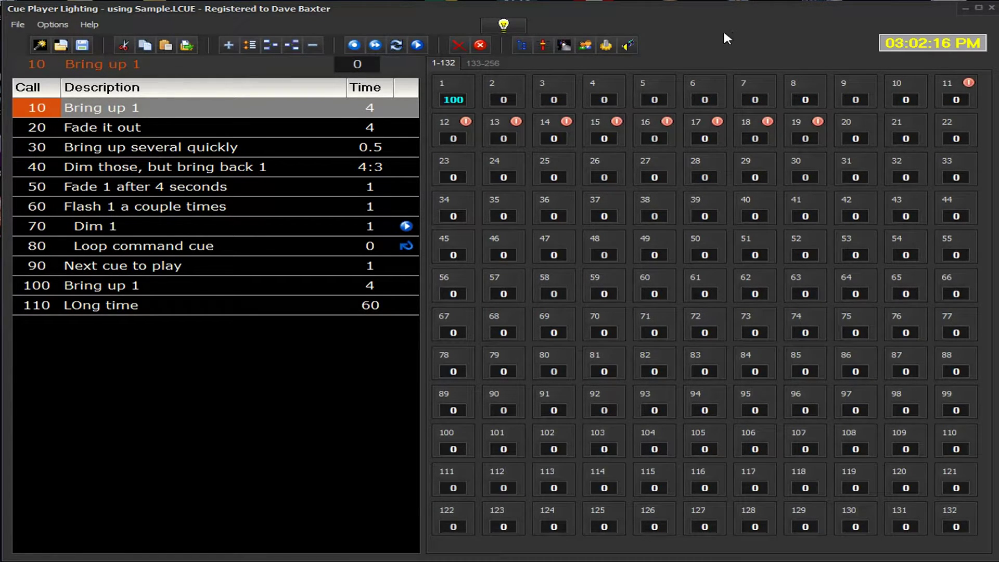
click(591, 43)
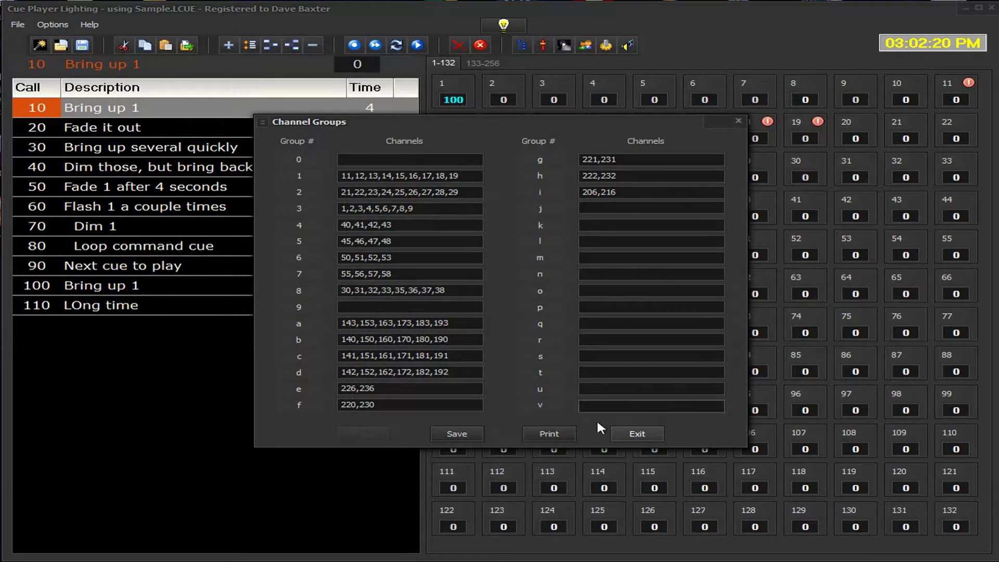
click(625, 443)
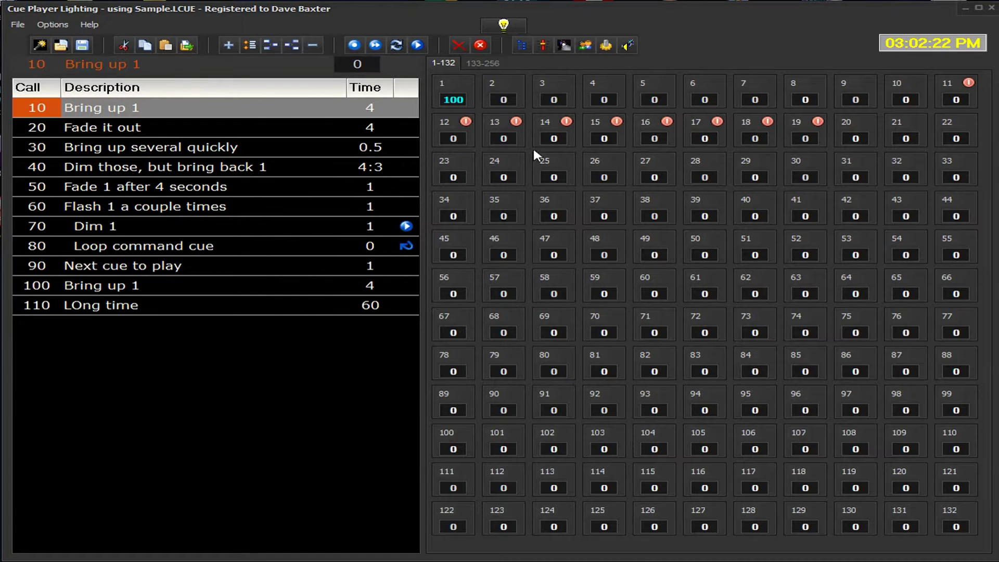
Open Preferences, try the iTunes skin, and return to the Air skin
click(607, 46)
click(606, 46)
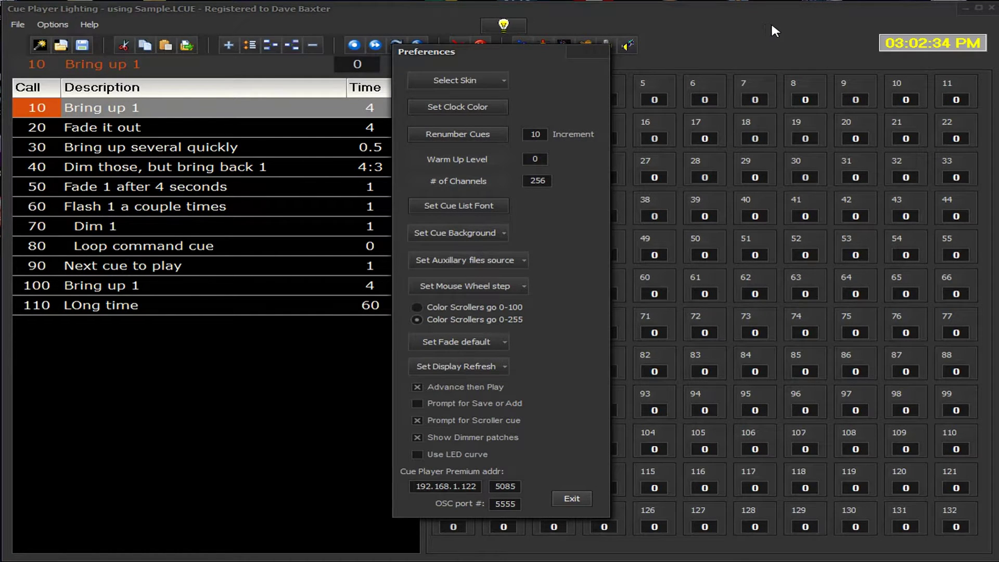
click(456, 82)
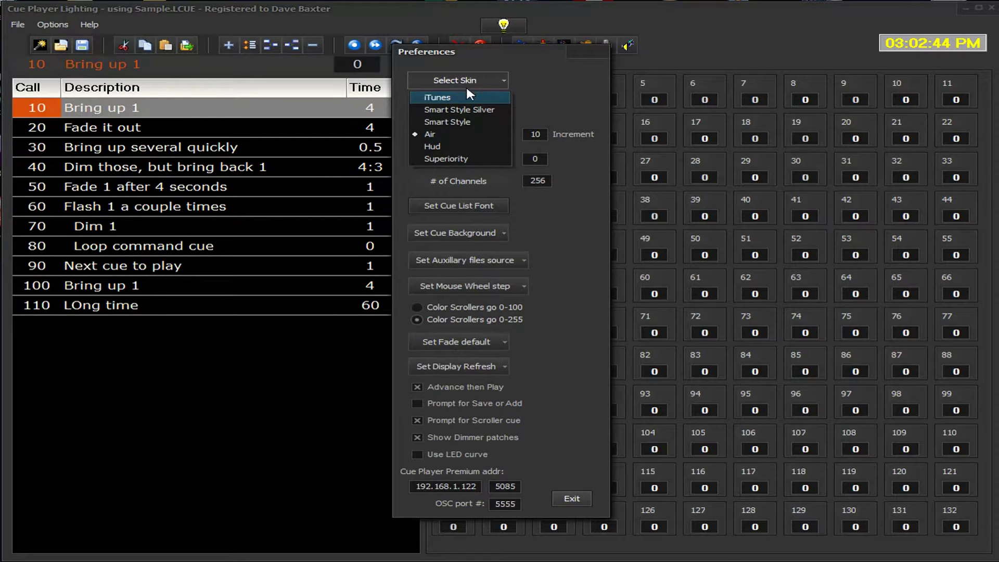
click(437, 98)
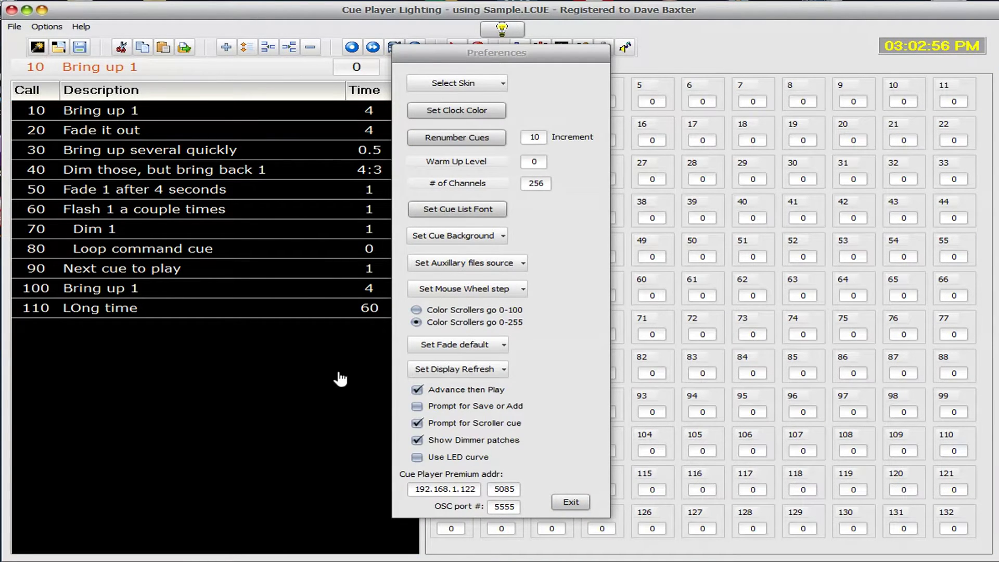
click(502, 84)
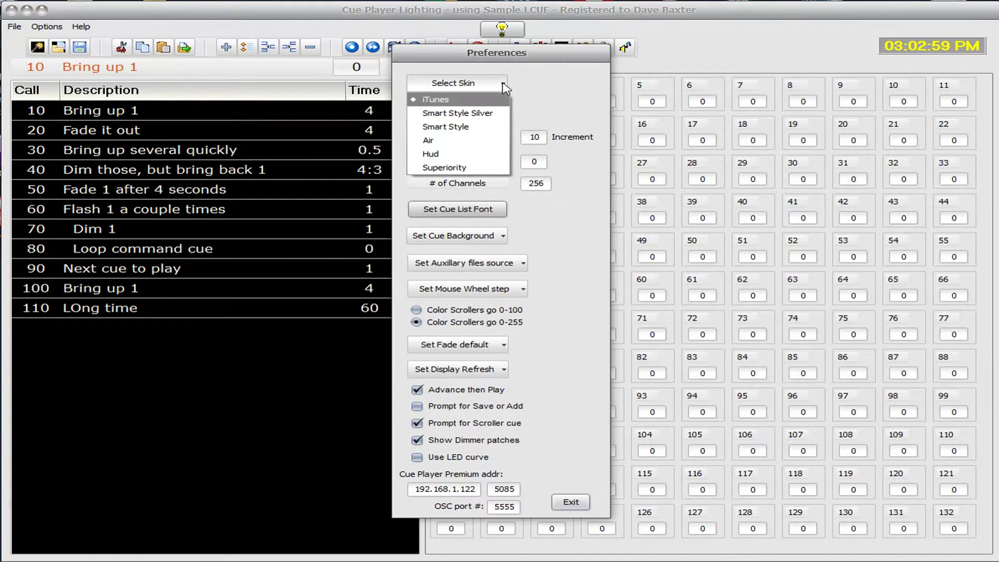
click(436, 145)
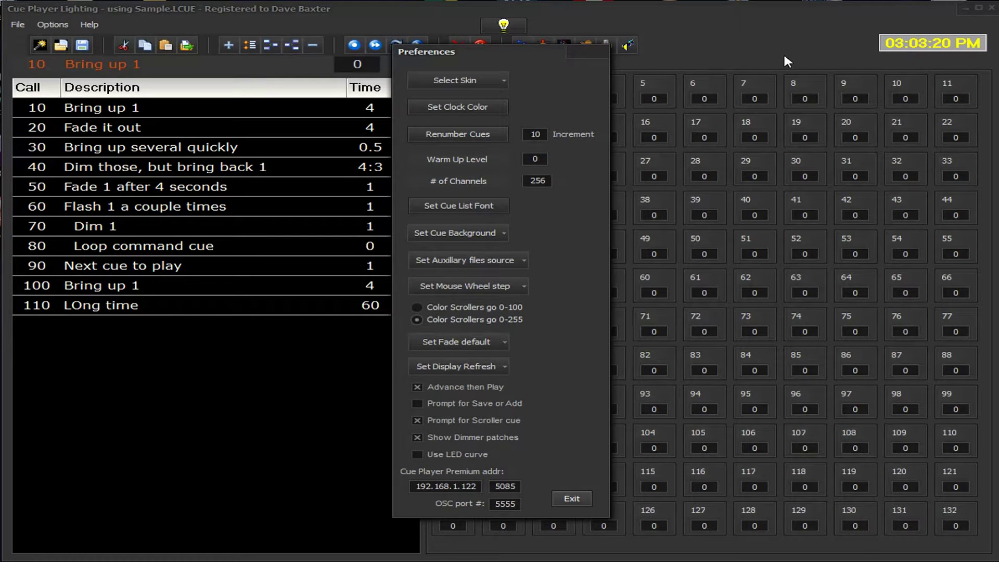
Examine the cue renumbering increment and the cue list font settings, and cancel the font dialog
click(390, 116)
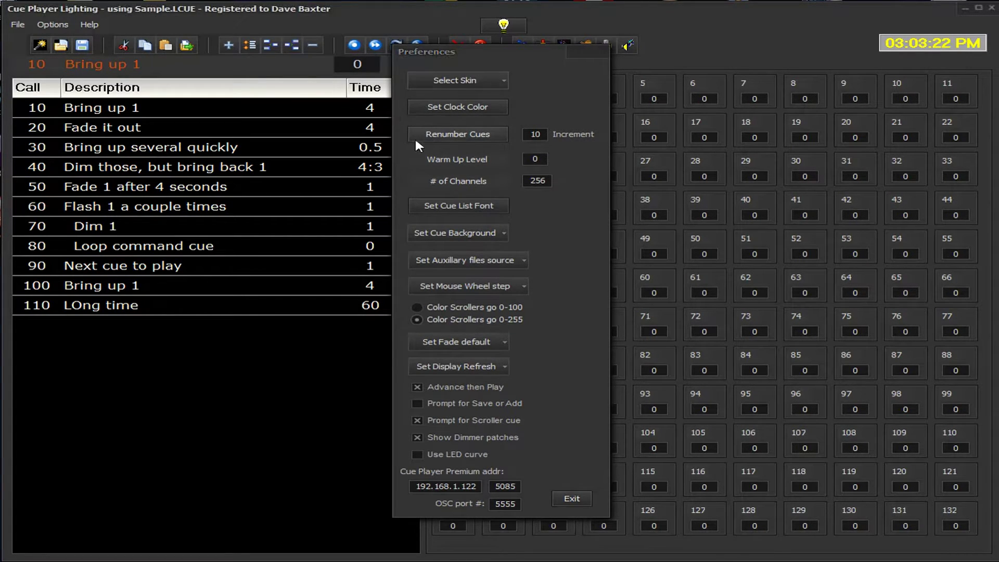
click(539, 131)
click(470, 204)
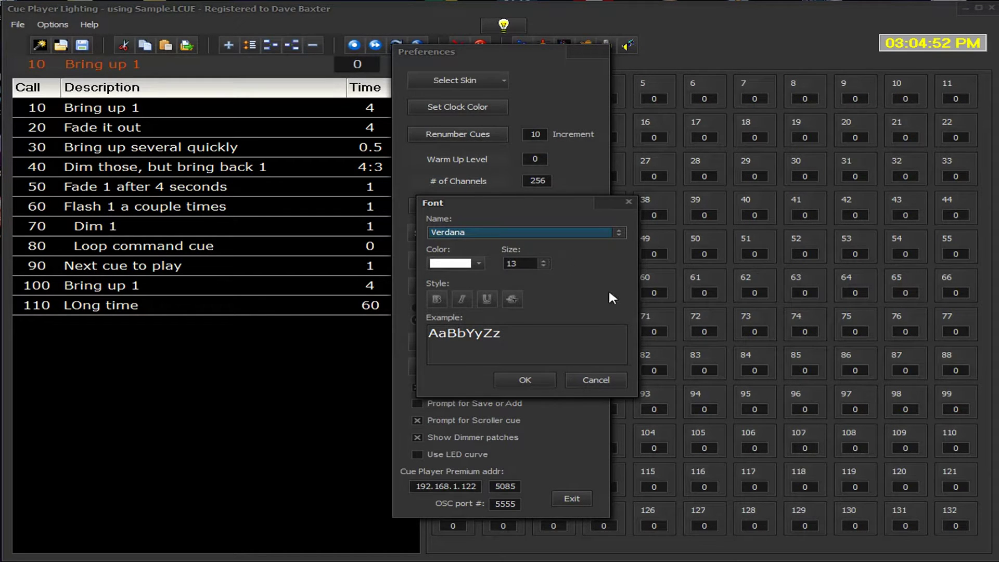
click(587, 378)
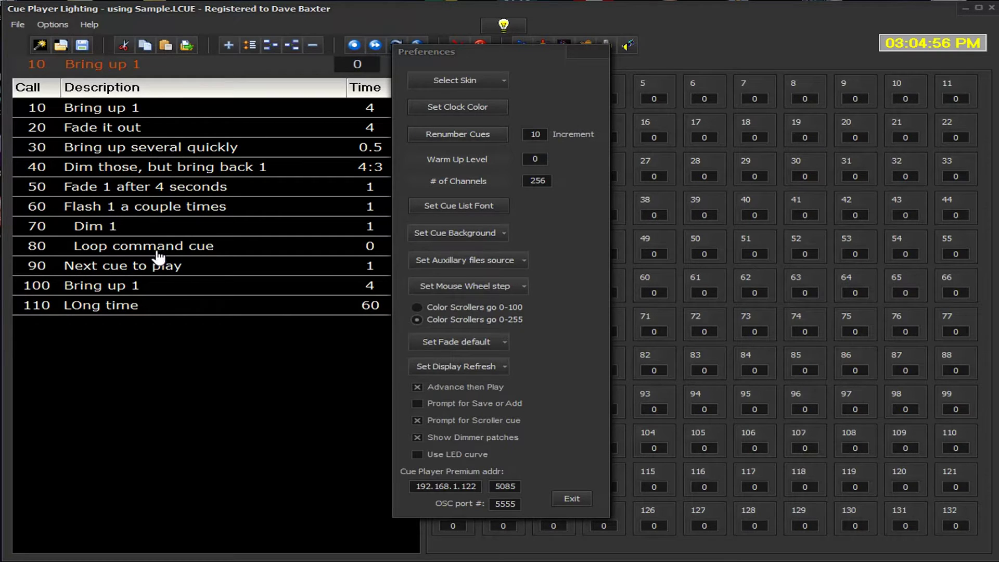
Try the Dark and Light cue list backgrounds, and restore the Black background
click(480, 237)
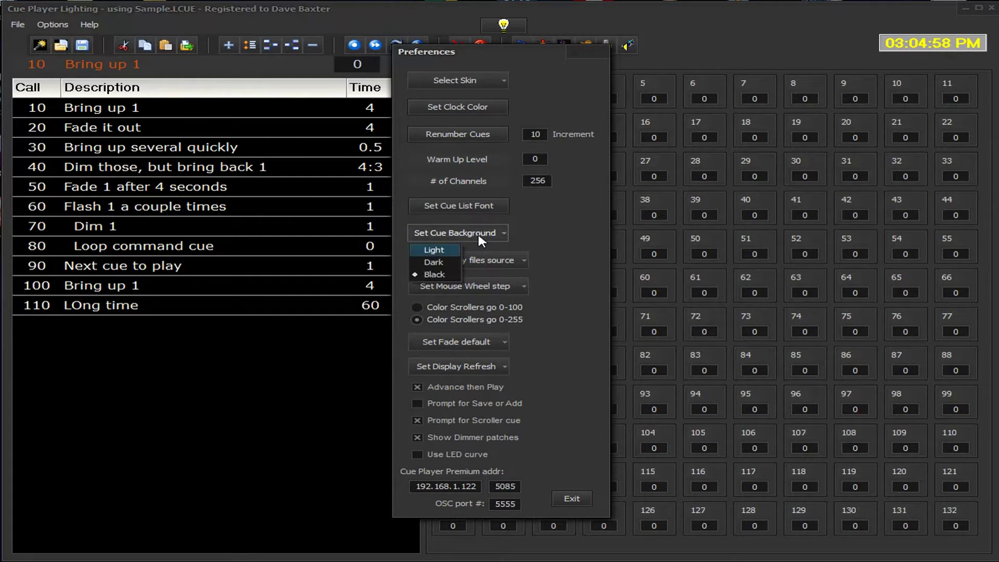
click(431, 263)
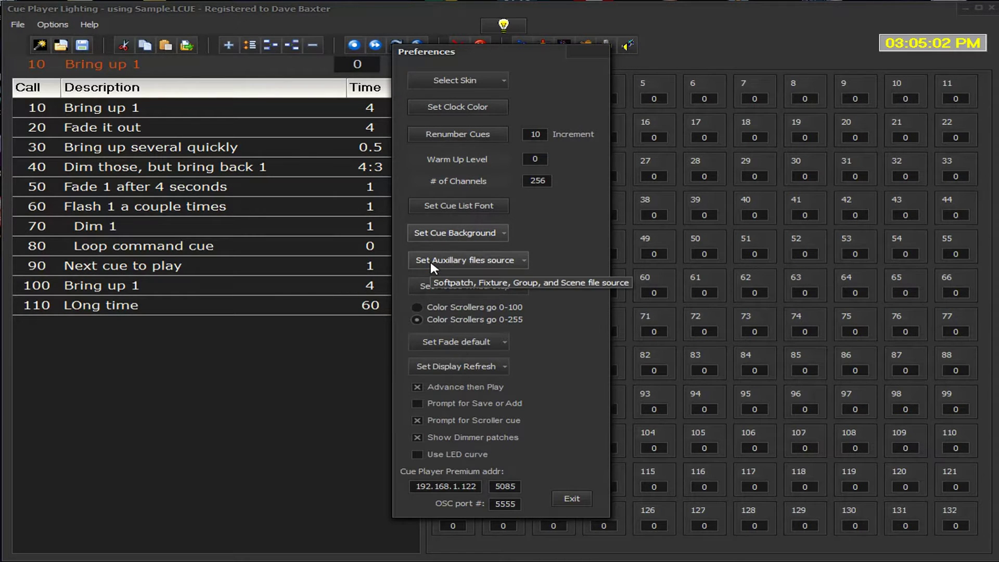
click(488, 237)
click(452, 247)
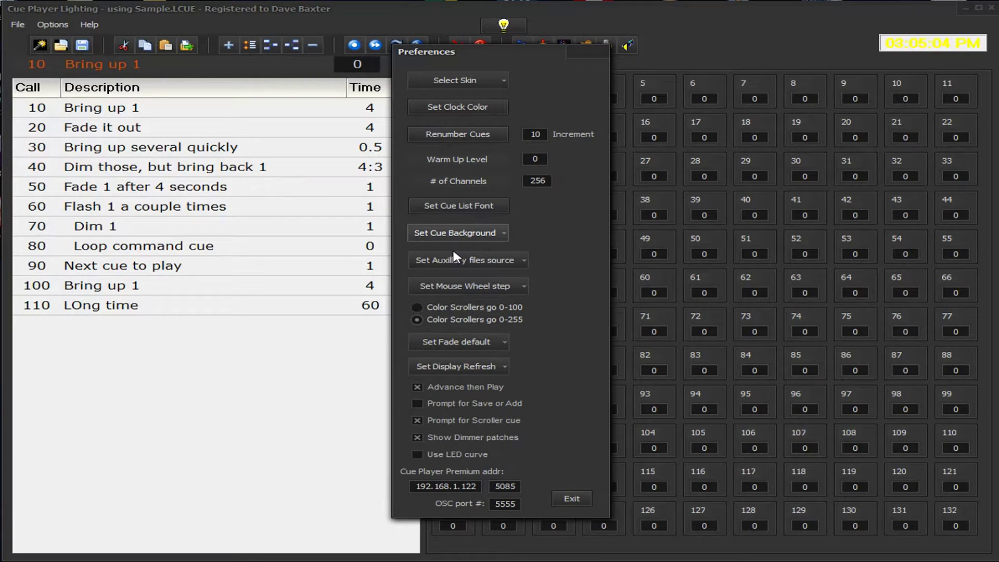
click(493, 227)
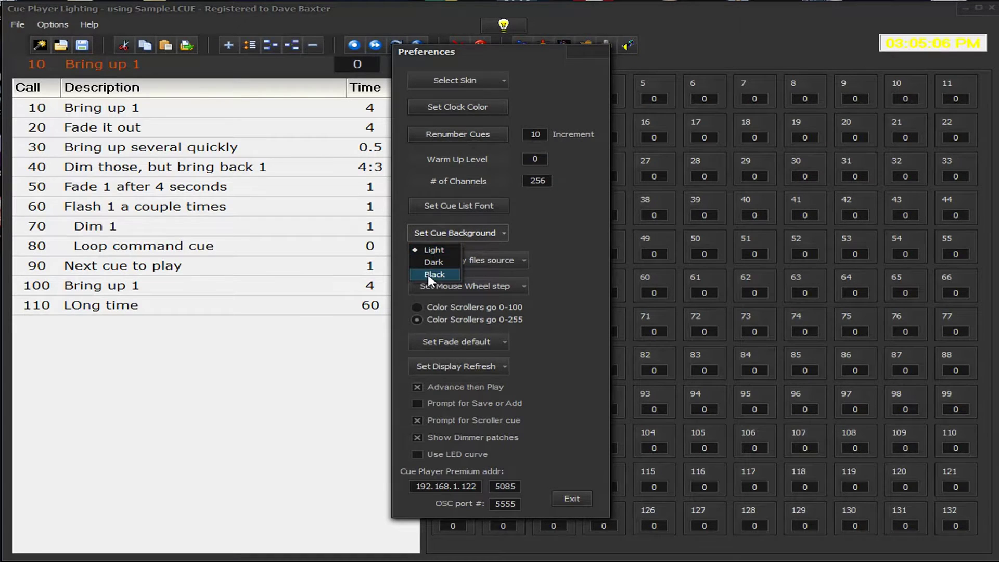
click(426, 273)
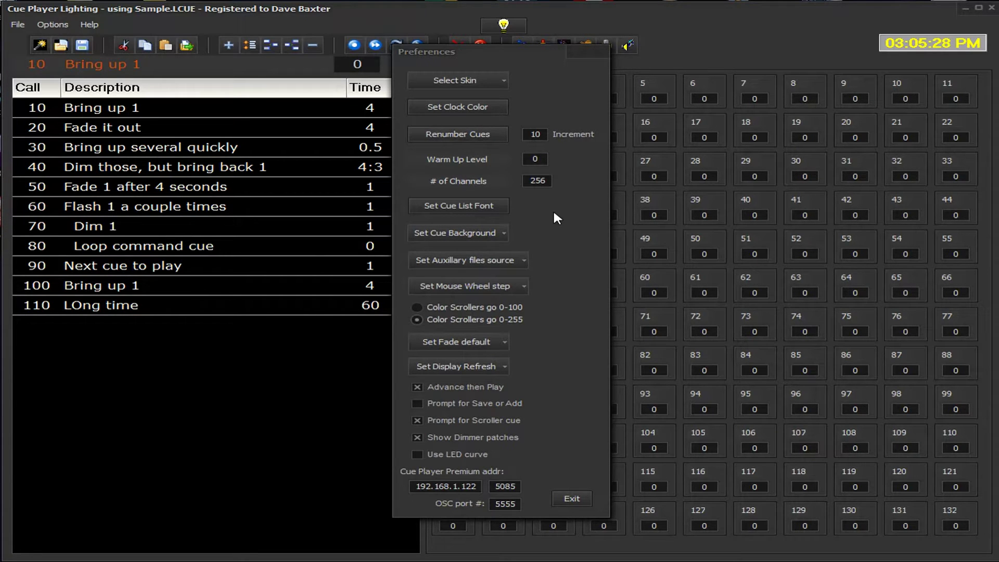
Set the auxiliary files source to Files follow the Cue File and check the list of most recent shows
click(485, 263)
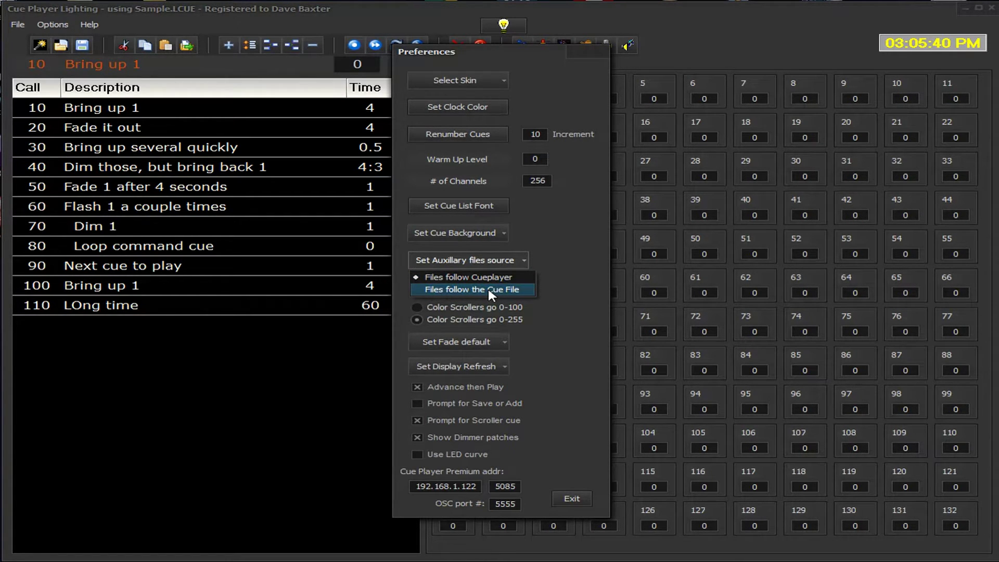
click(489, 290)
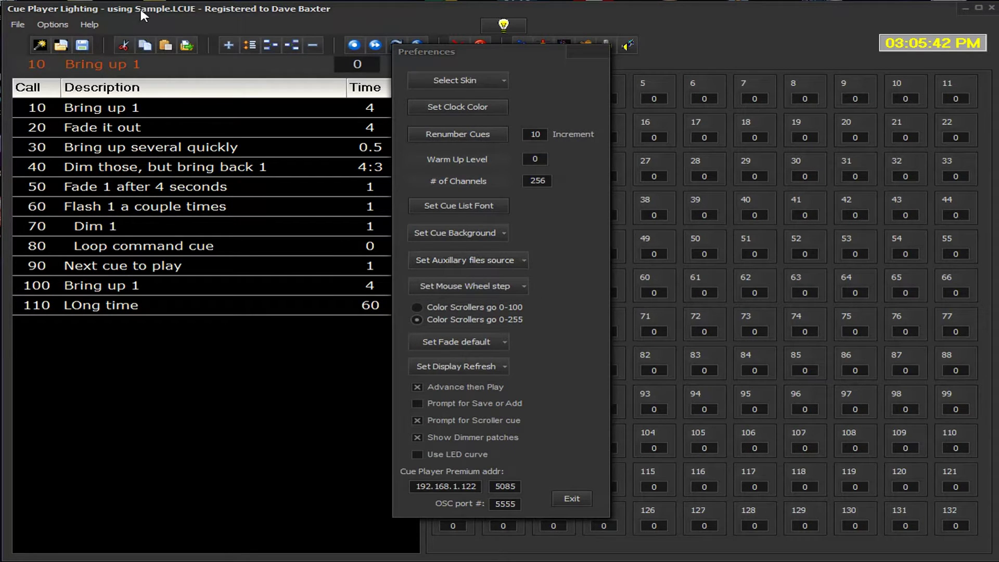
key(alt+f)
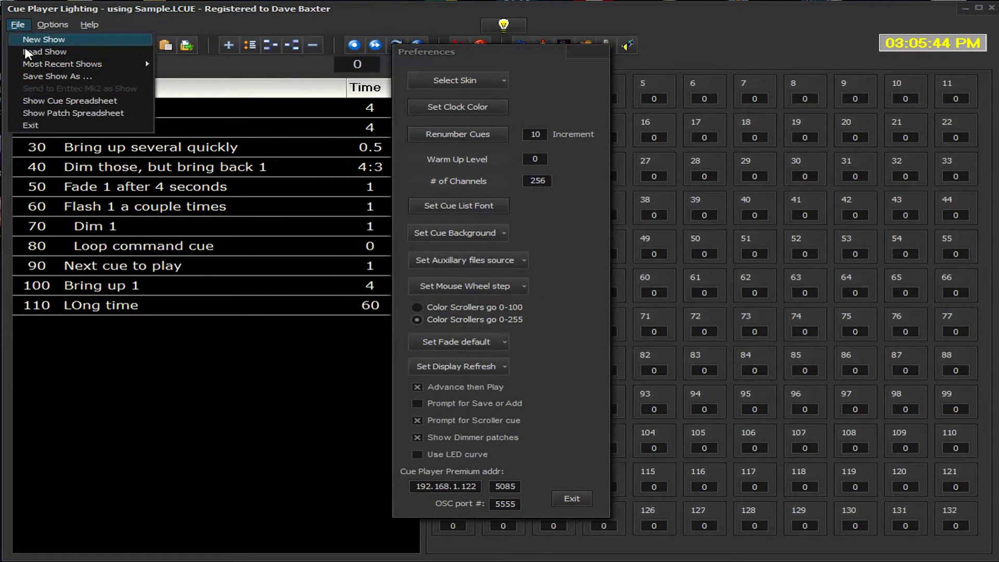
mouse_move(34, 63)
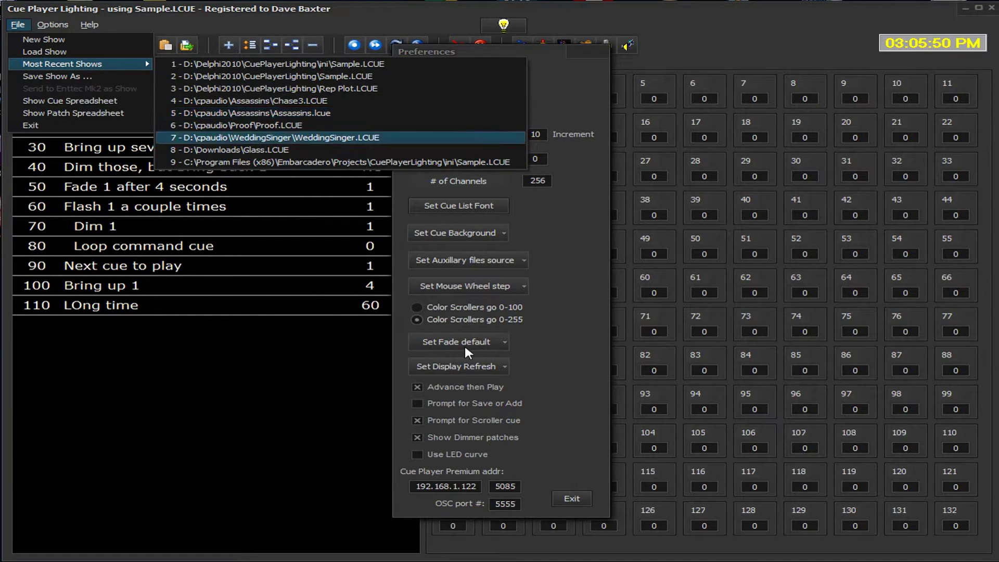
click(700, 39)
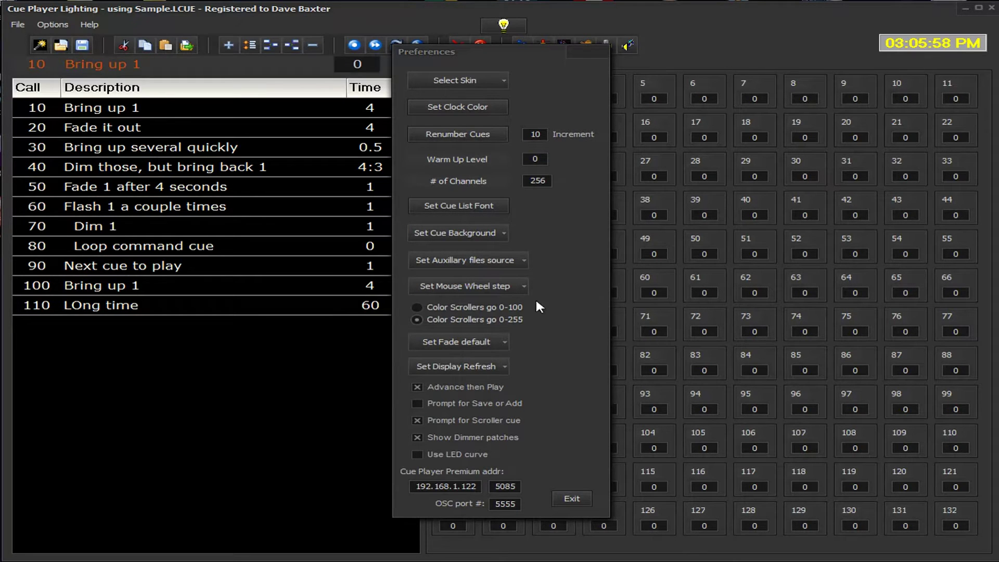
Set the mouse wheel step to 1 per move and try it on channel 6, bringing the level back to 0
click(488, 287)
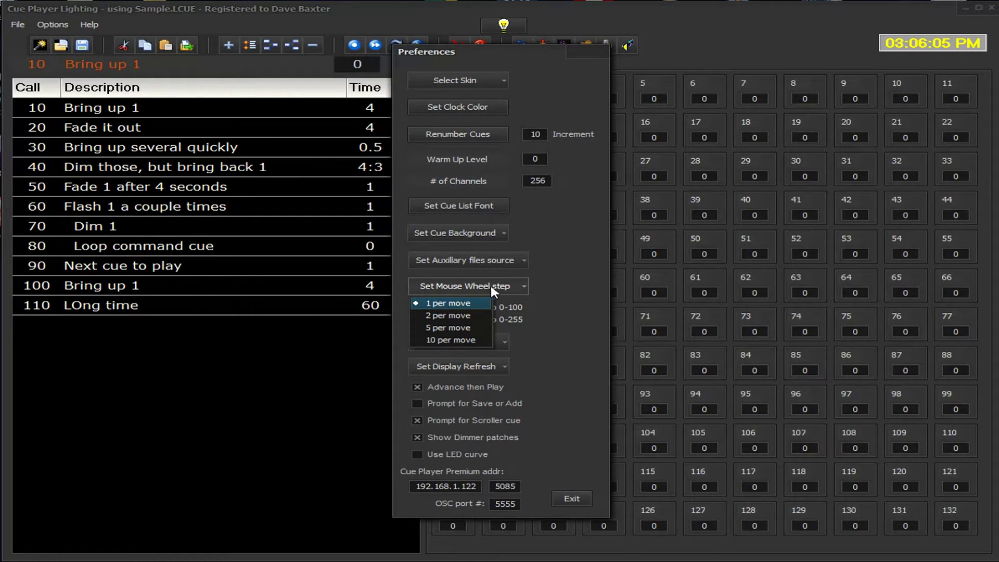
click(443, 302)
click(716, 73)
scroll(717, 81, up, 7)
scroll(718, 86, down, 4)
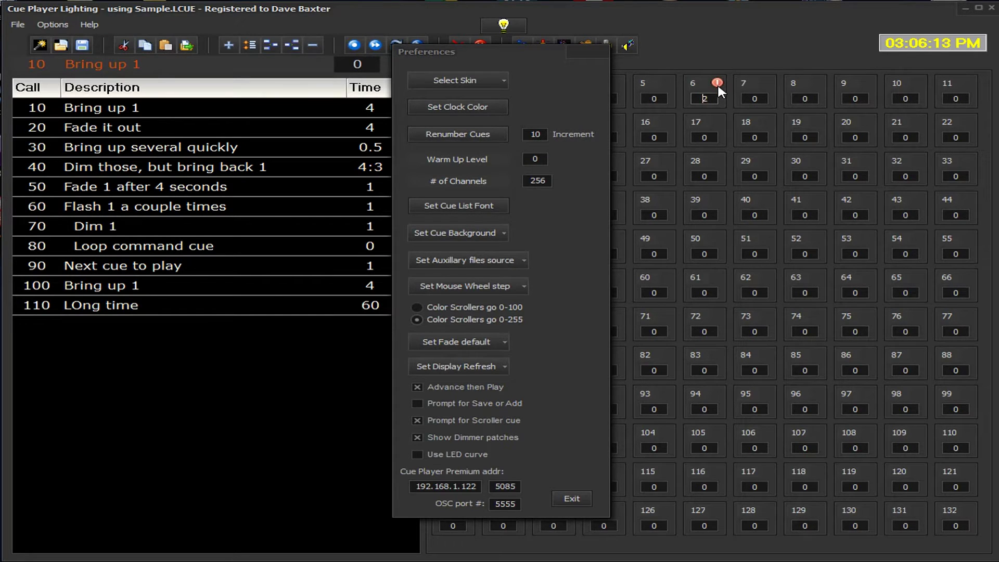
scroll(719, 91, down, 2)
Try the 10 per move mouse wheel step on channel 6, and restore 1 per move
click(523, 285)
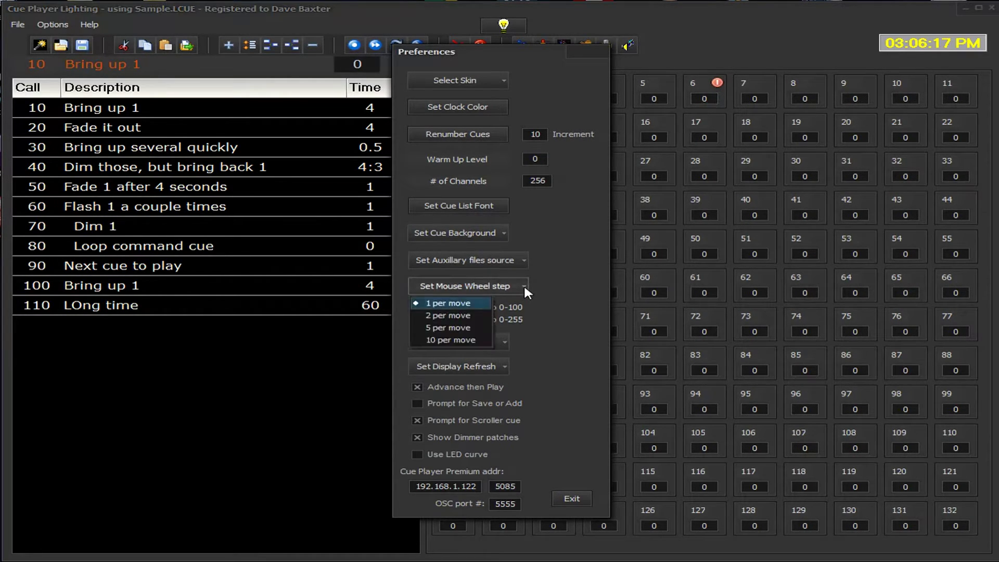
click(442, 340)
click(708, 85)
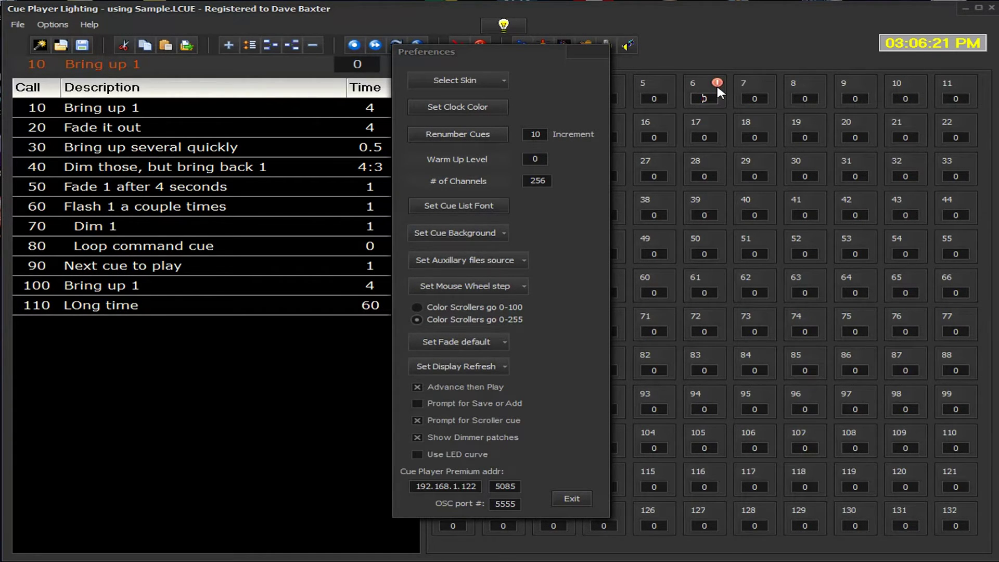
click(506, 283)
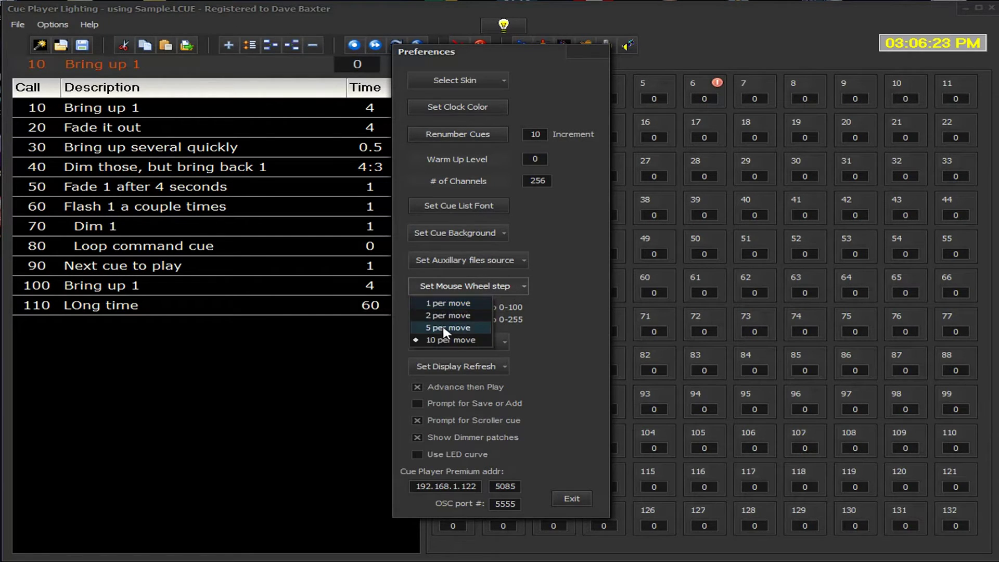
click(447, 306)
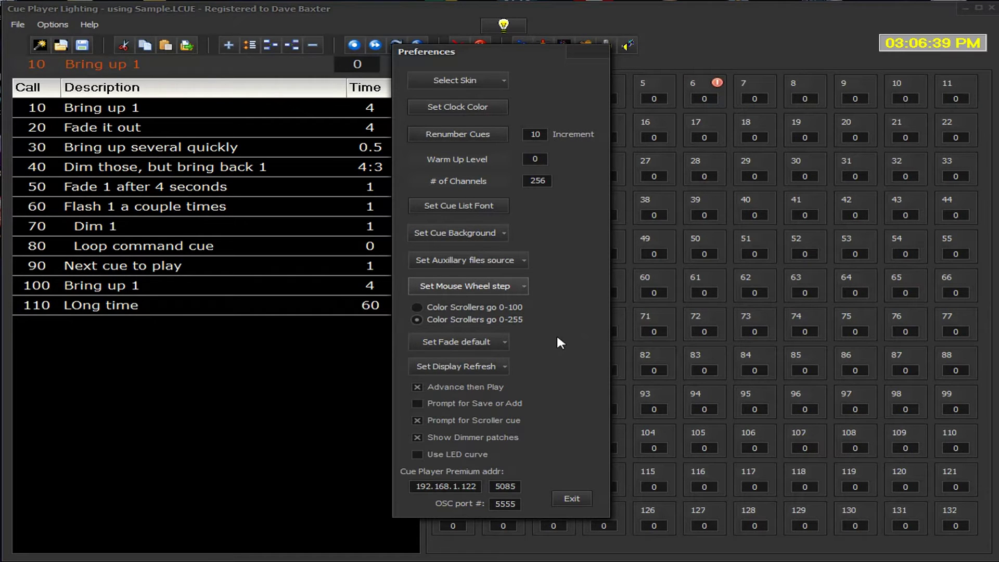
Check the fade default options and the fade time of a new cue, discarding unrecorded changes and leaving without saving the cue
click(505, 342)
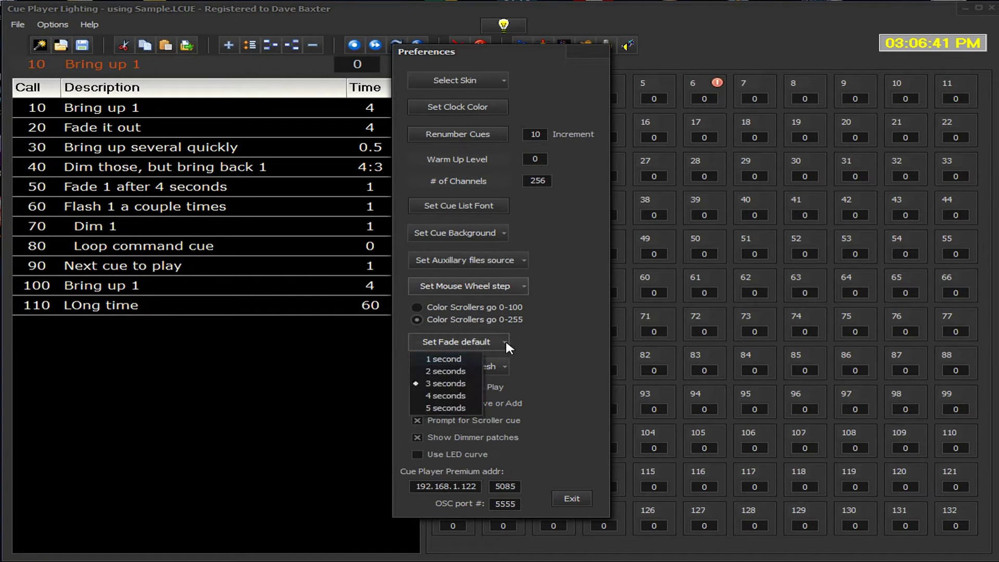
click(537, 340)
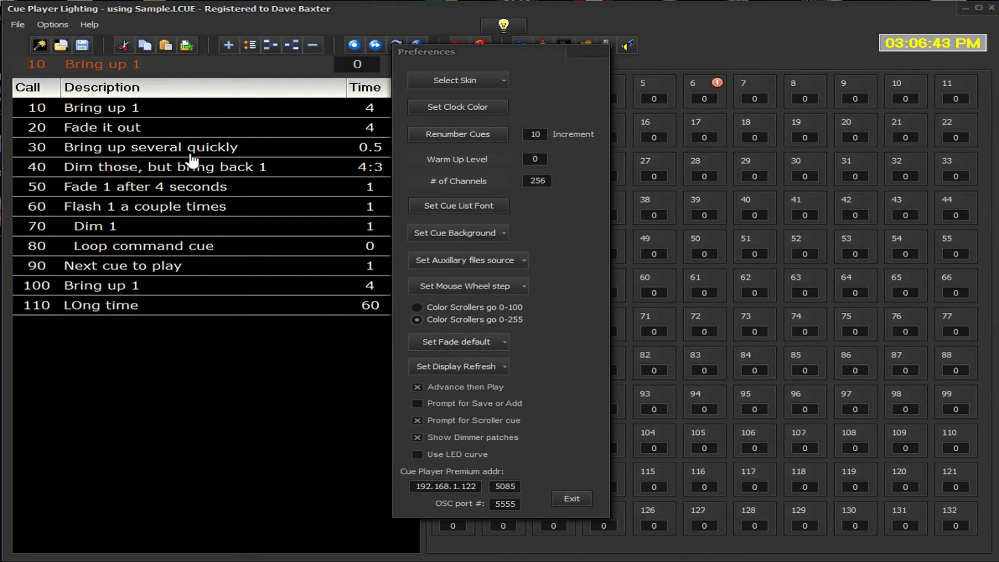
click(225, 44)
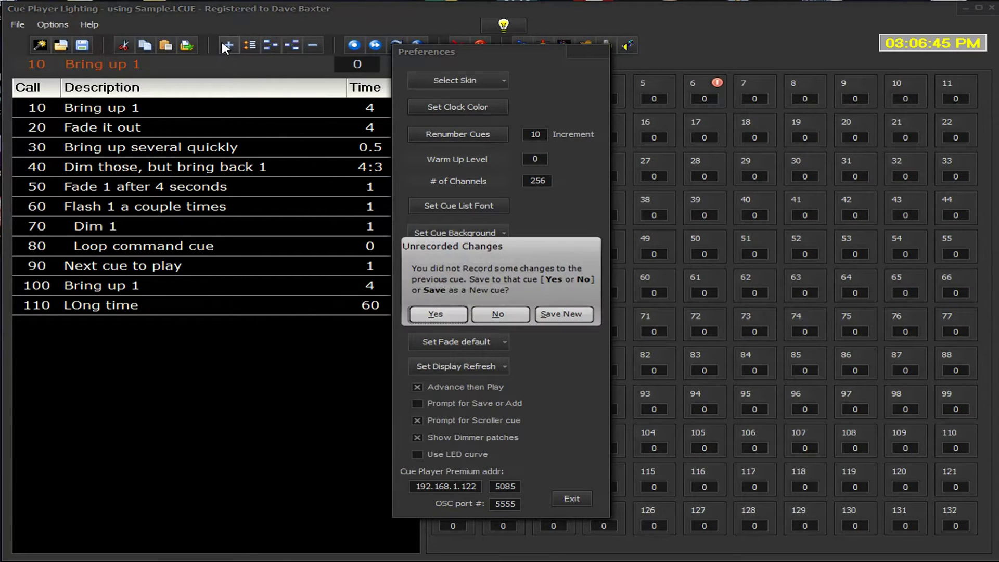
click(497, 314)
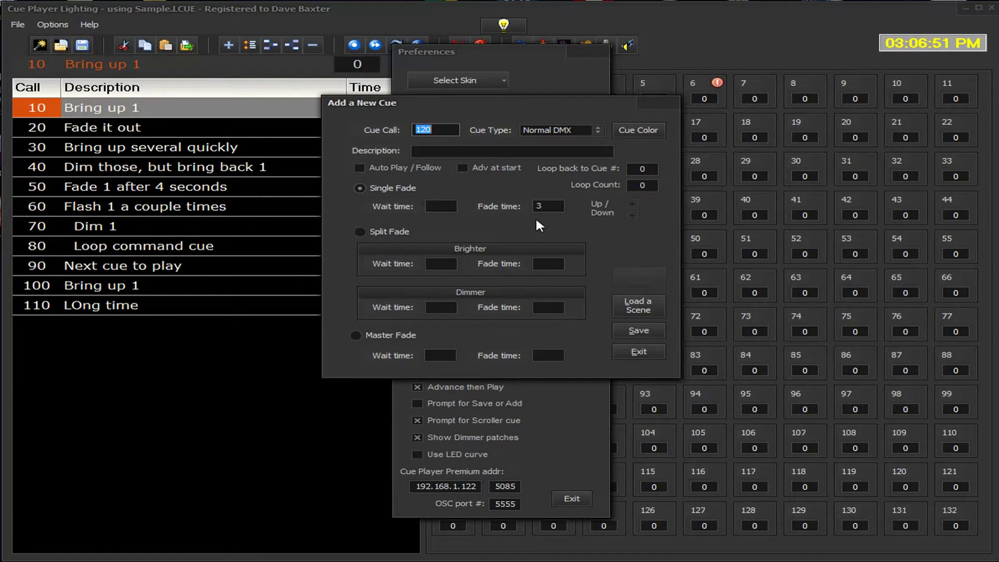
click(624, 349)
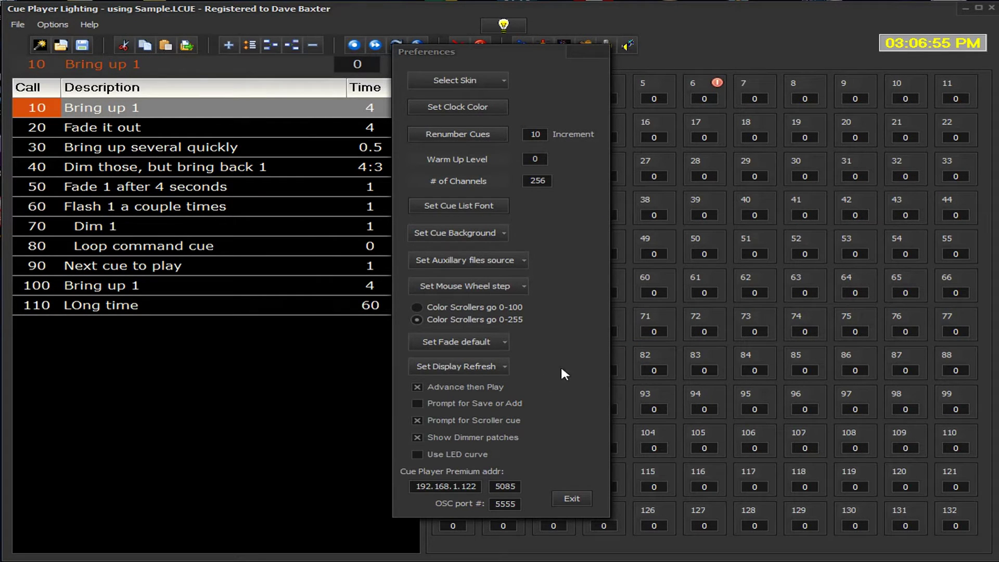
Check the display refresh options in Preferences
click(468, 367)
click(470, 381)
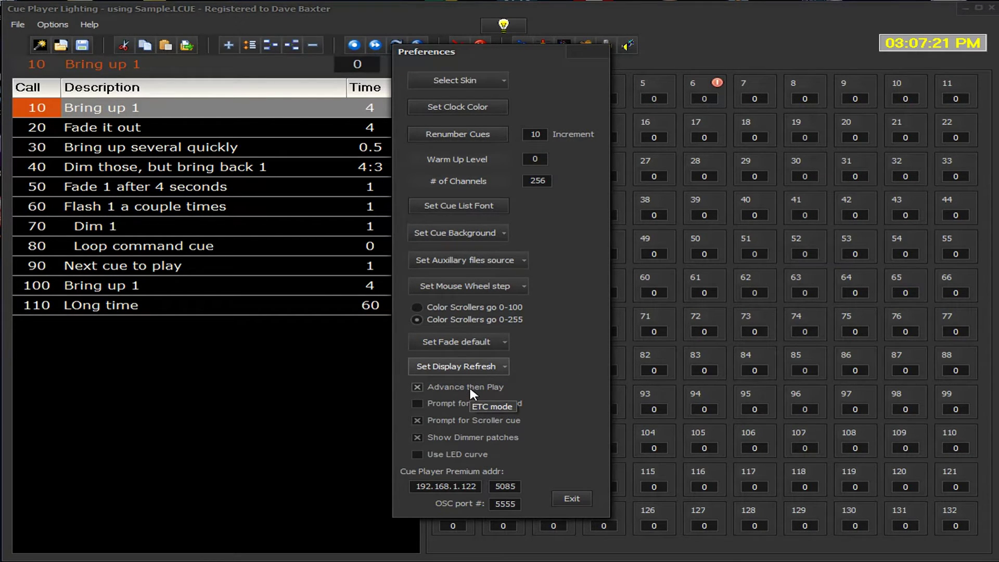
click(174, 418)
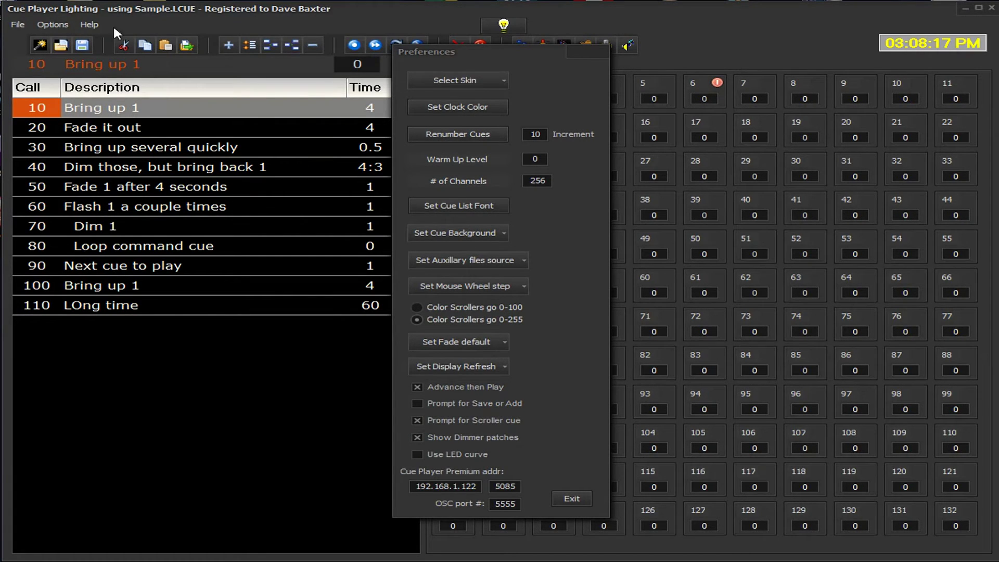
Look up in the Soft Patch which channel DMX address 18 is patched to, and exit without saving
click(523, 38)
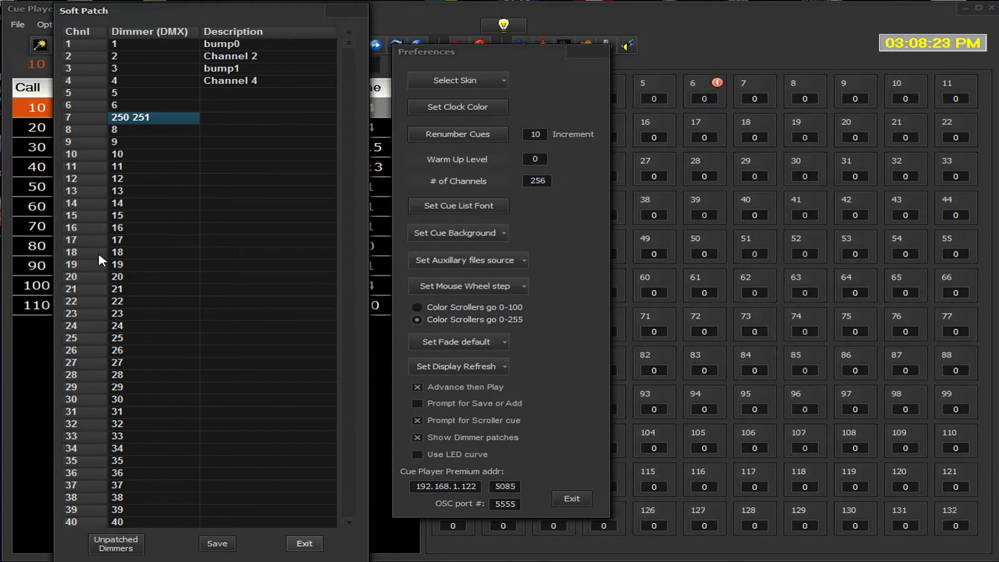
click(117, 254)
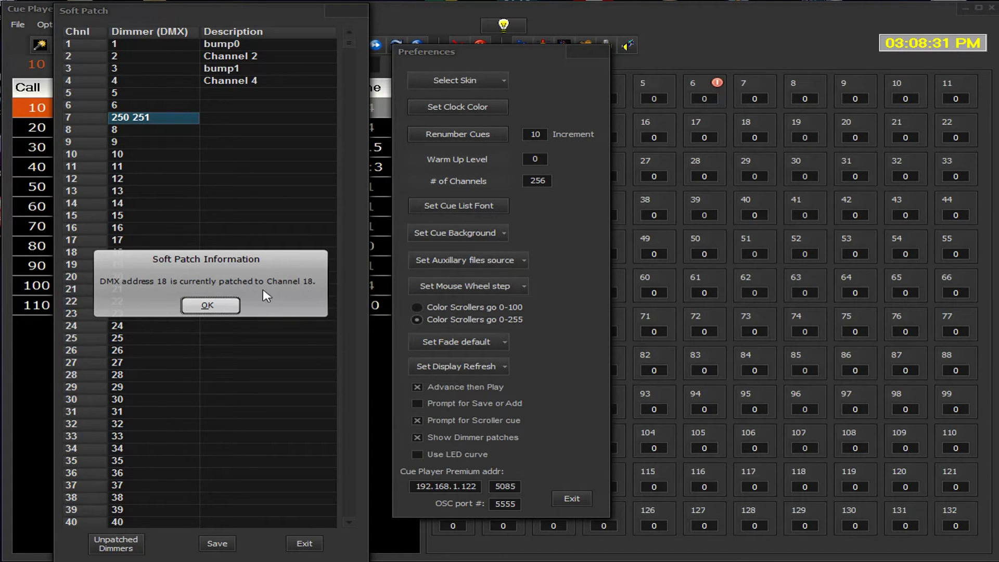
click(229, 307)
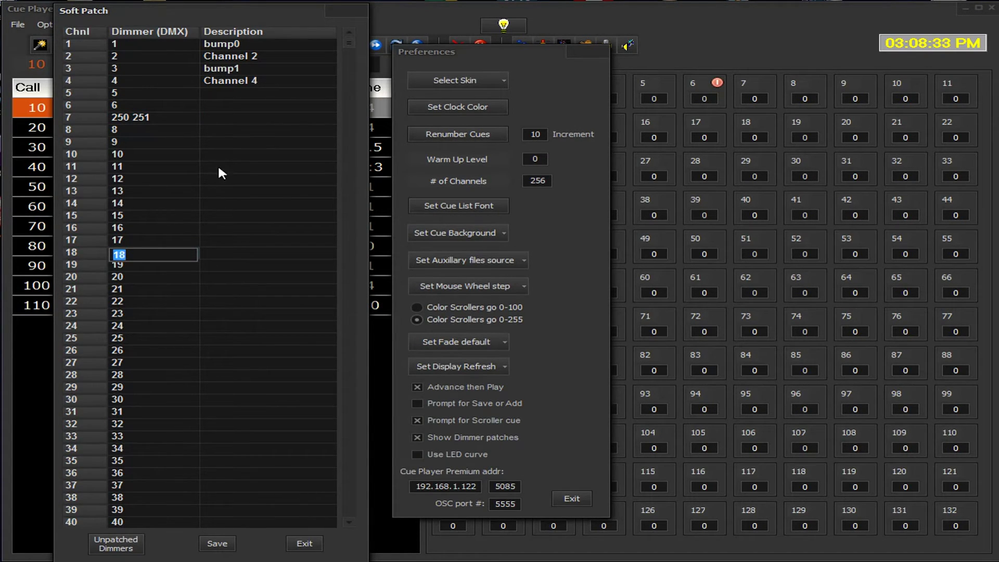
click(304, 543)
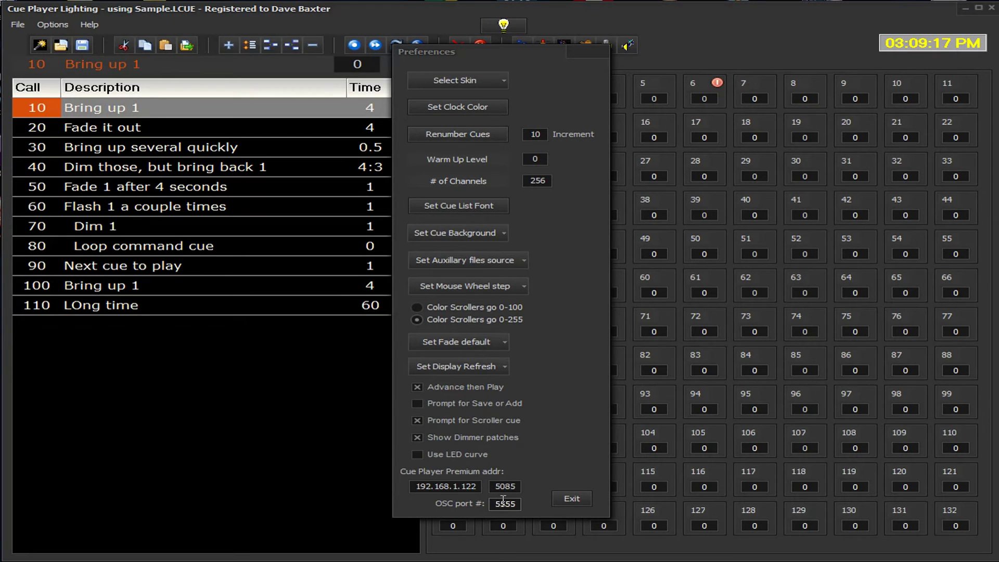
Examine the IP address and port fields for Cue Player Premium in Preferences
click(517, 489)
click(460, 487)
key(Tab)
key(Tab)
click(445, 488)
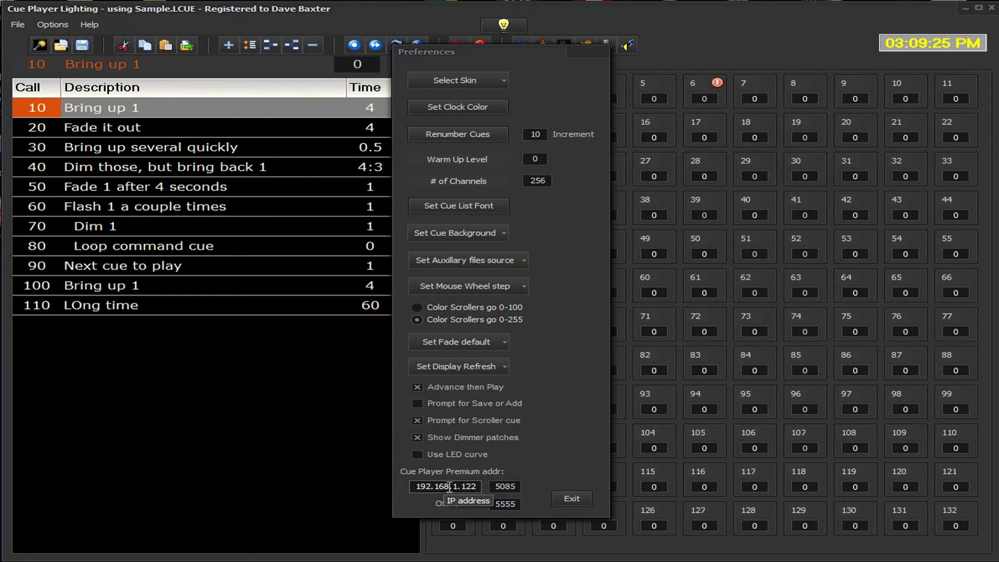
Check the computer's IP address in the About window, and close it and Preferences
click(88, 24)
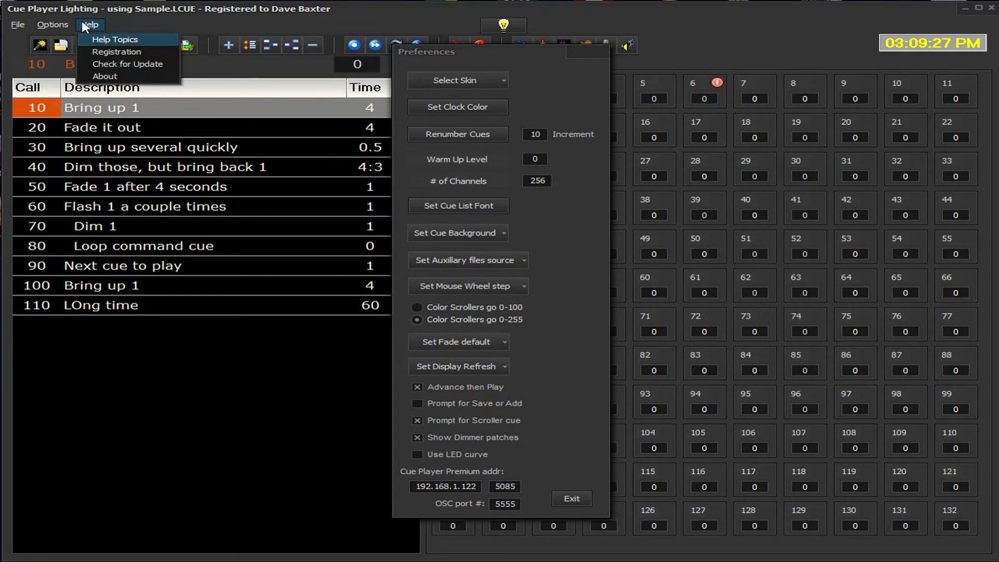
click(101, 82)
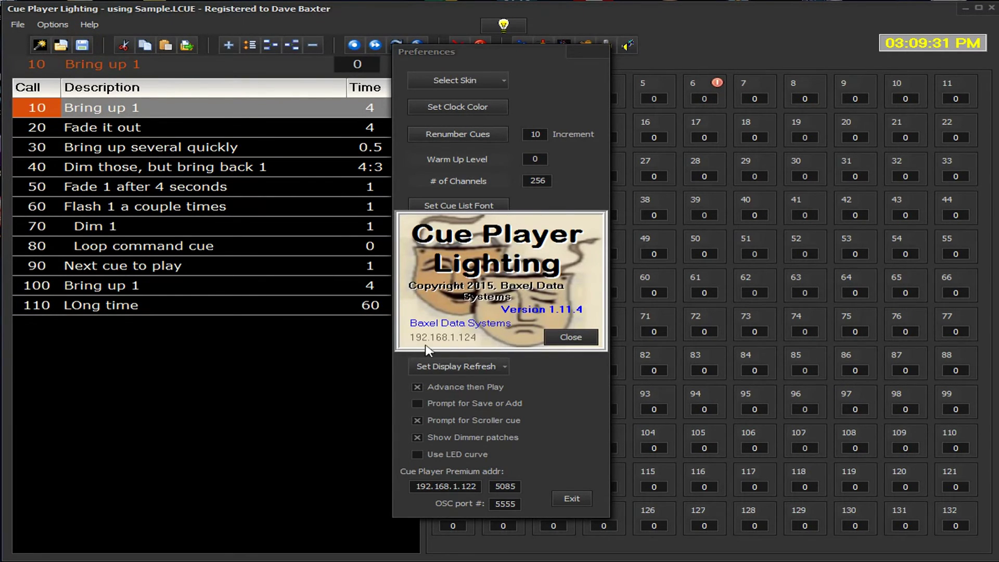
click(569, 338)
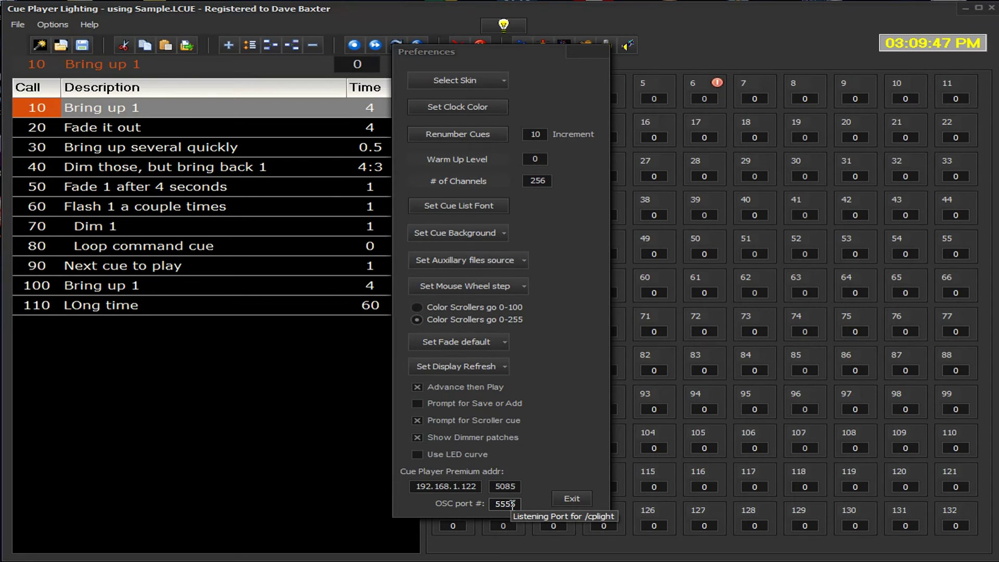
click(571, 498)
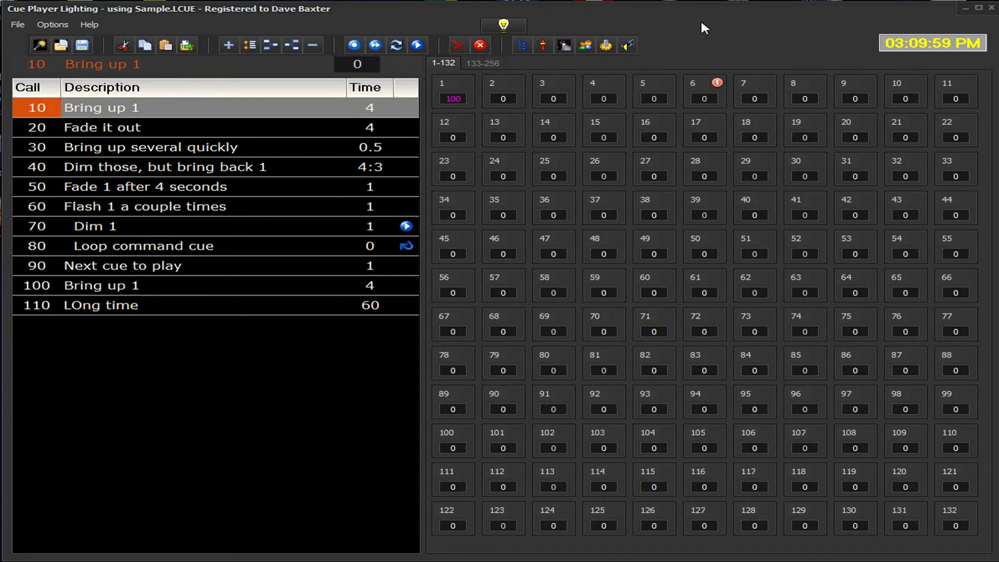
Open the Help Topics and expand the contents down to the Cue Player Lighting chapters
click(89, 24)
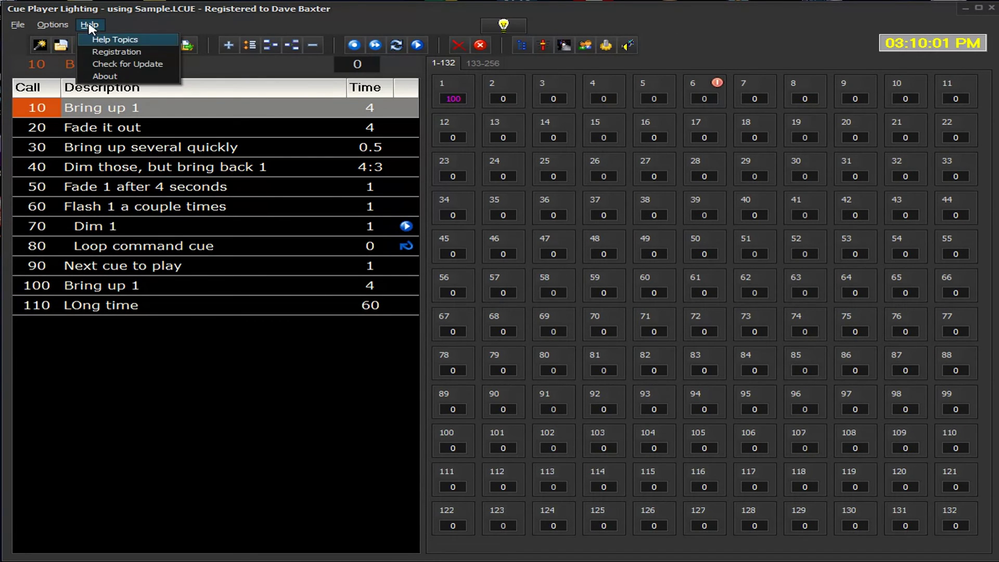
click(104, 39)
key(alt+F4)
click(89, 24)
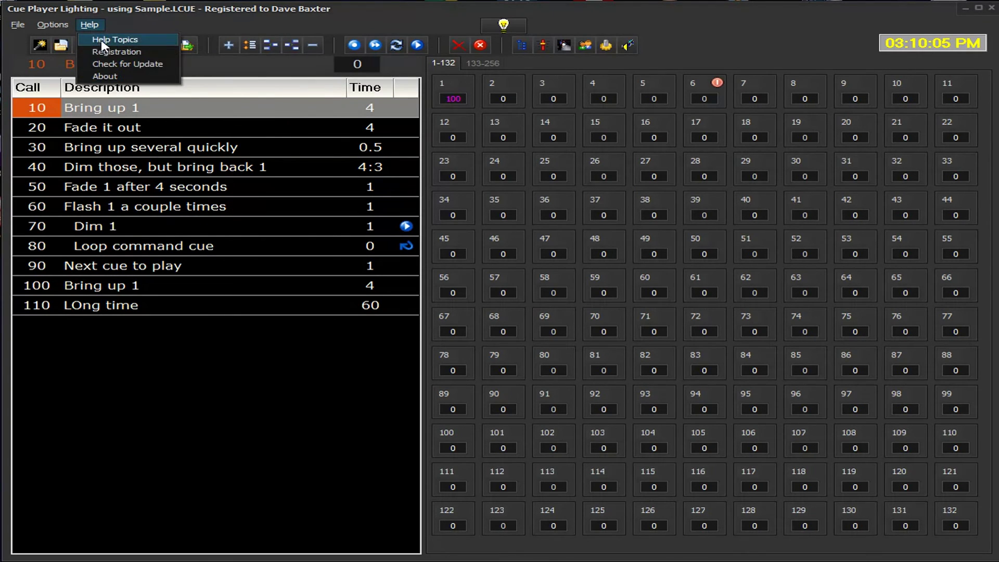
click(101, 37)
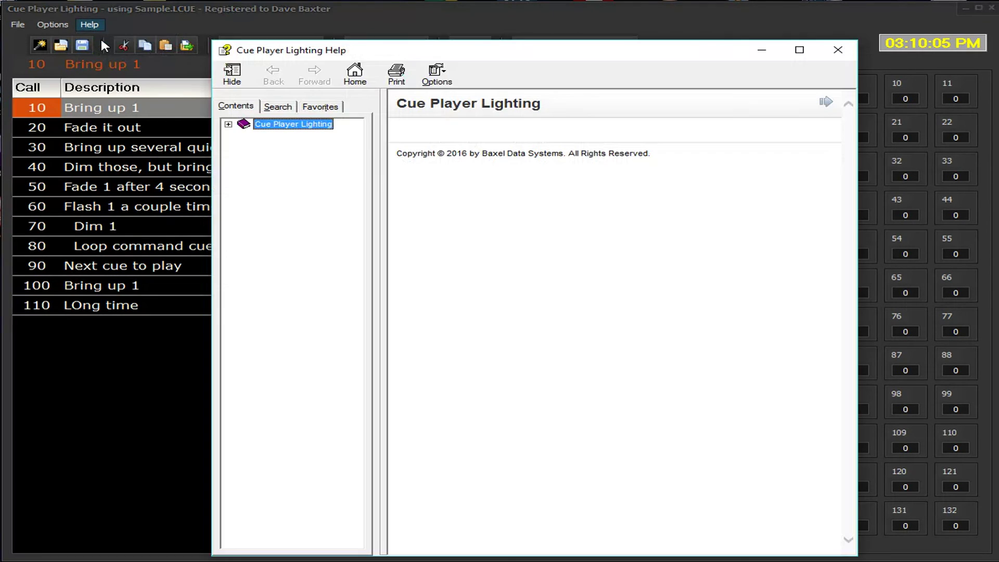
click(228, 124)
click(244, 147)
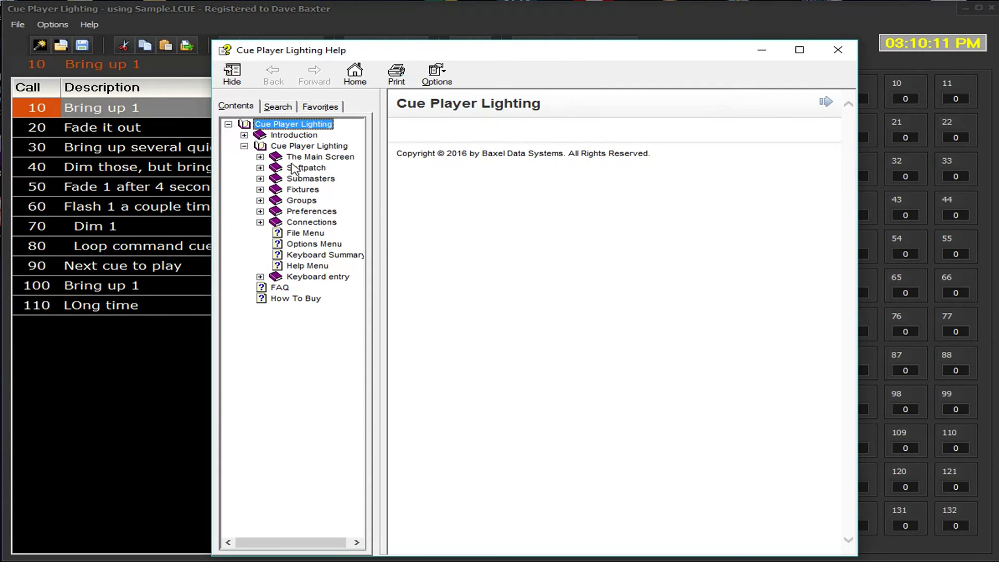
Read the Softpatch help page through to its end
click(260, 167)
click(307, 179)
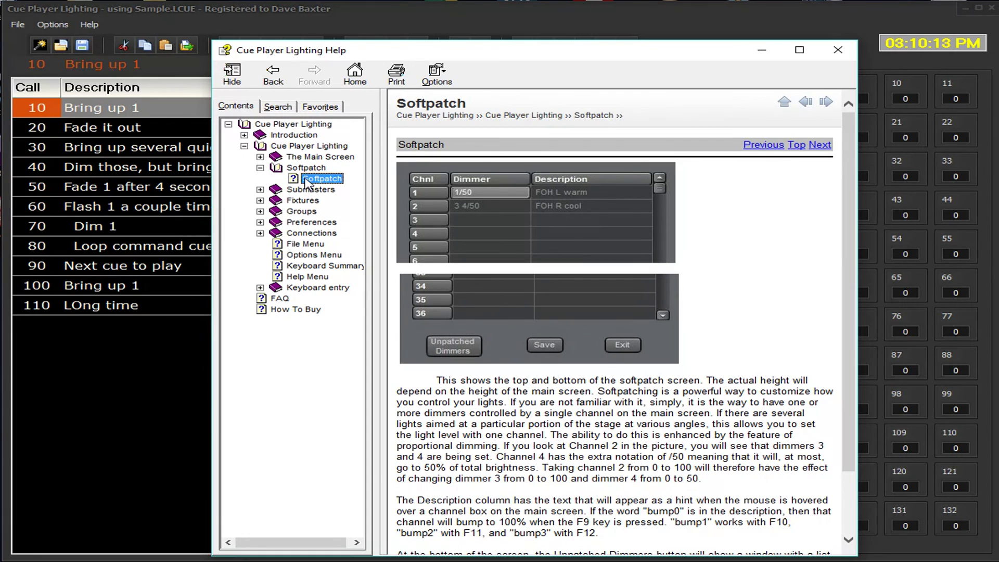
scroll(791, 266, down, 4)
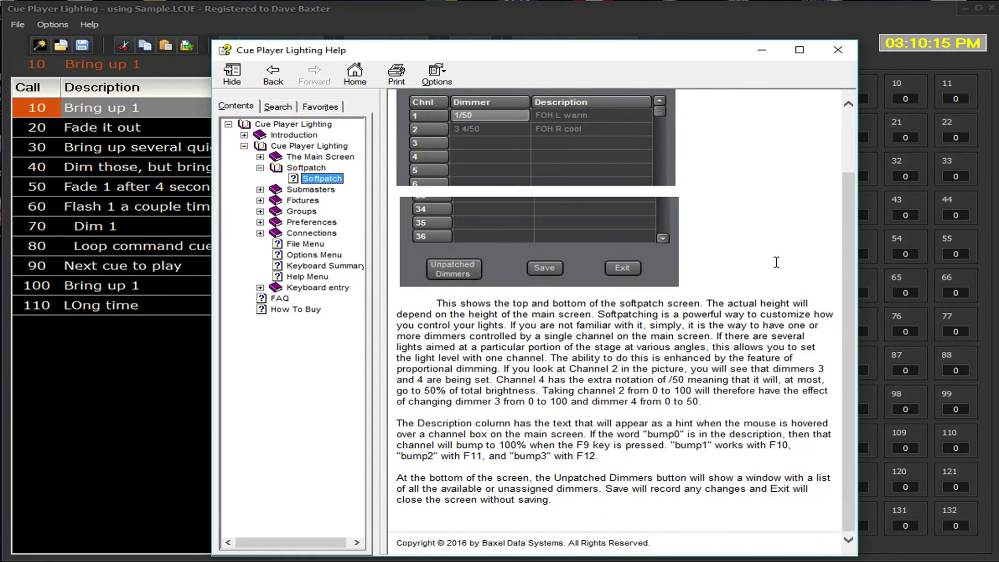
scroll(776, 262, up, 4)
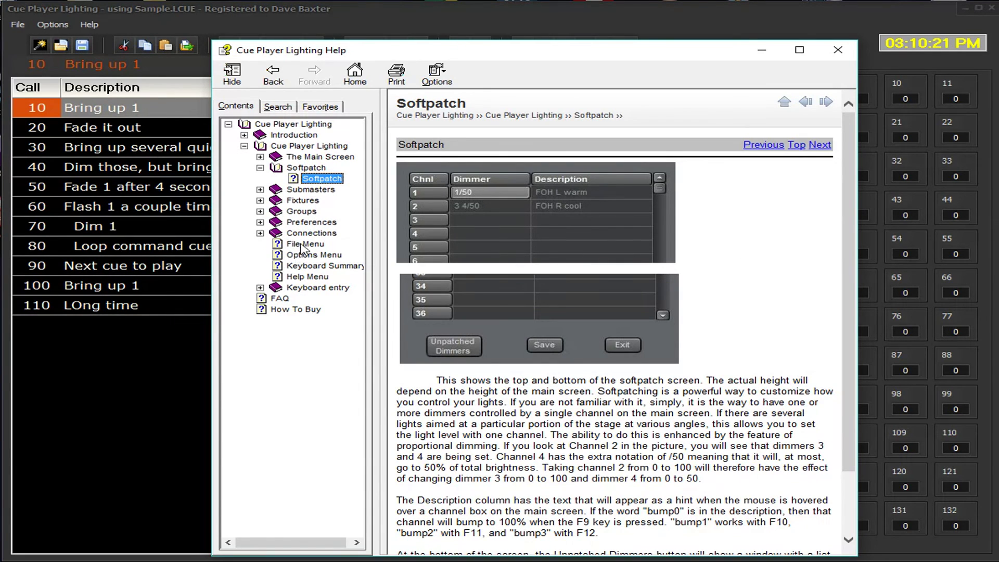
Read the Keyboard Summary help page and close the help window
click(304, 266)
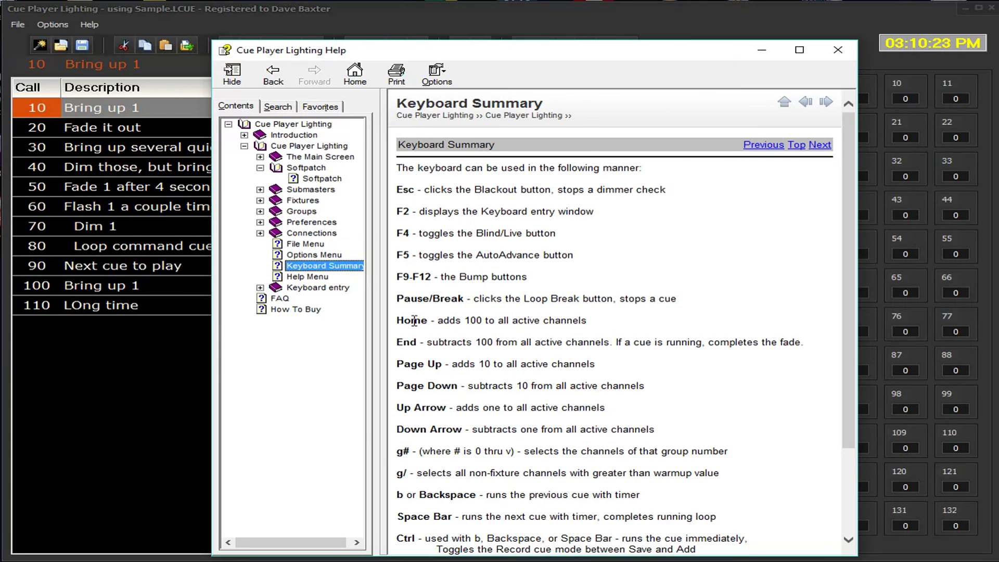
scroll(741, 213, down, 3)
scroll(741, 213, up, 3)
click(836, 50)
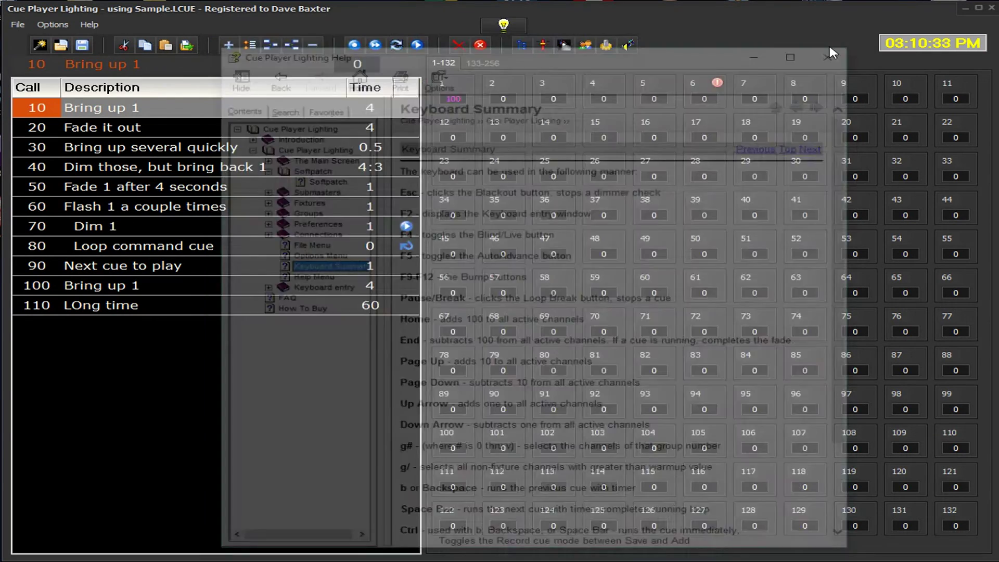